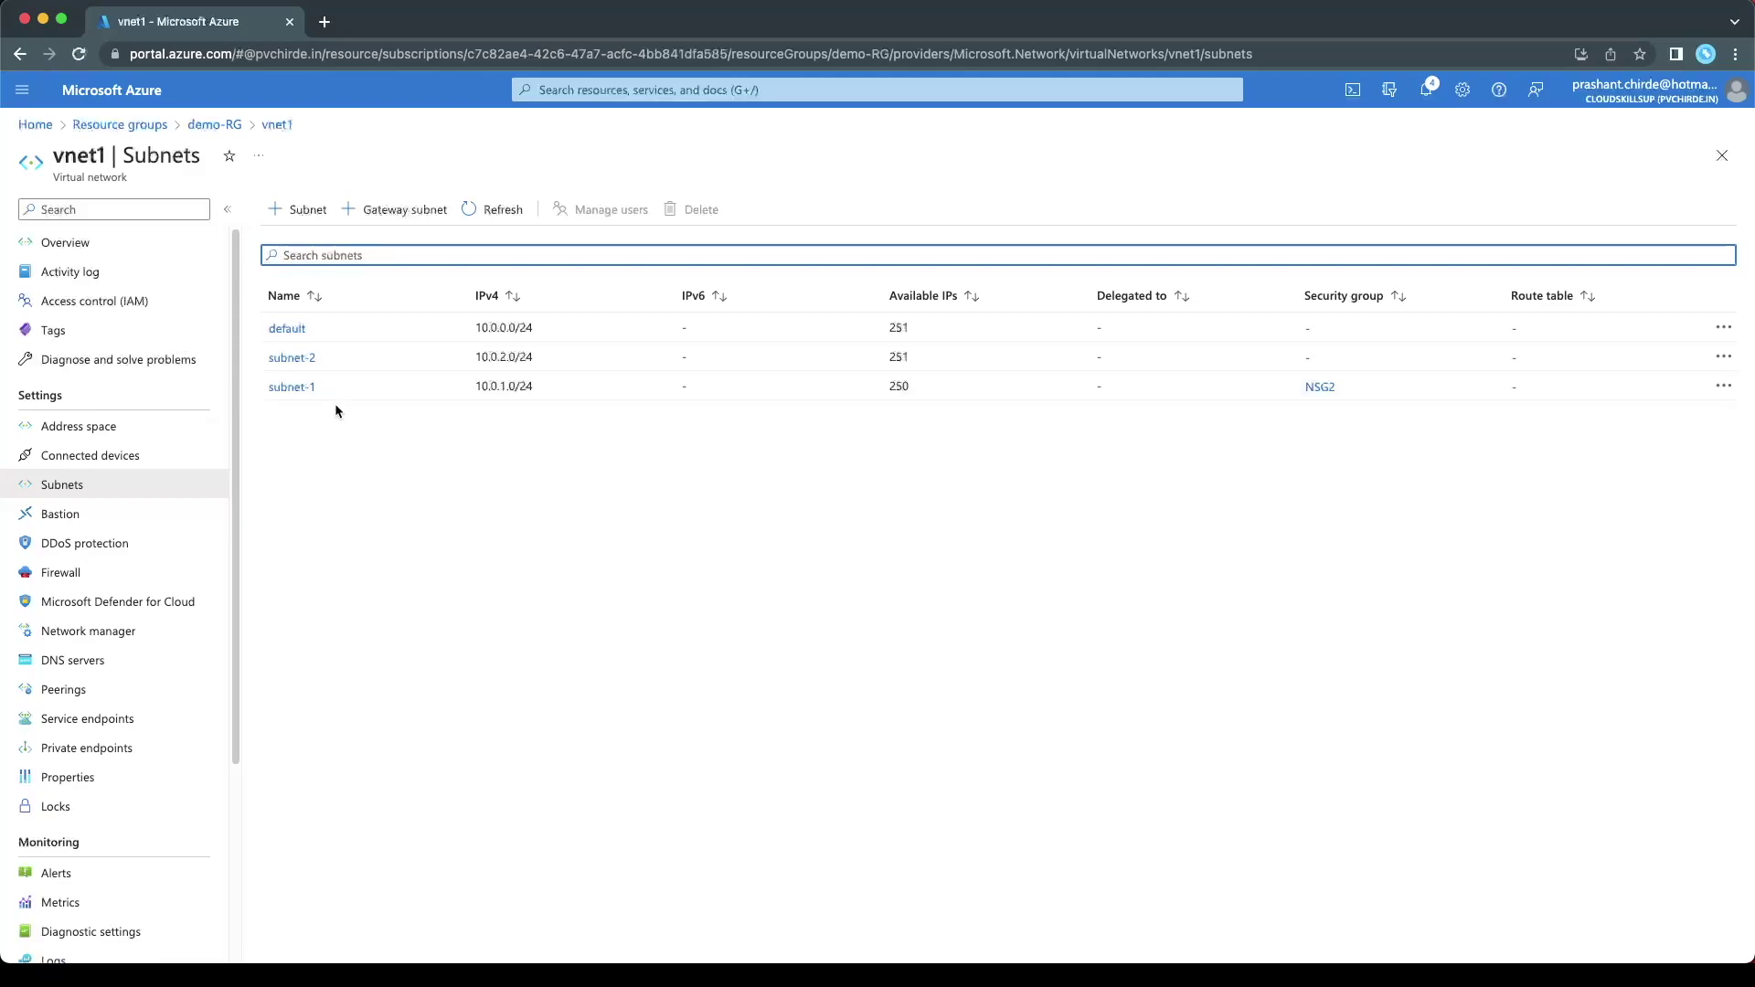
Note subnet-1 in vnet1 and open vm1 from the demo-RG resource group to check its private IP address.
left_click_drag(318, 386, 269, 389)
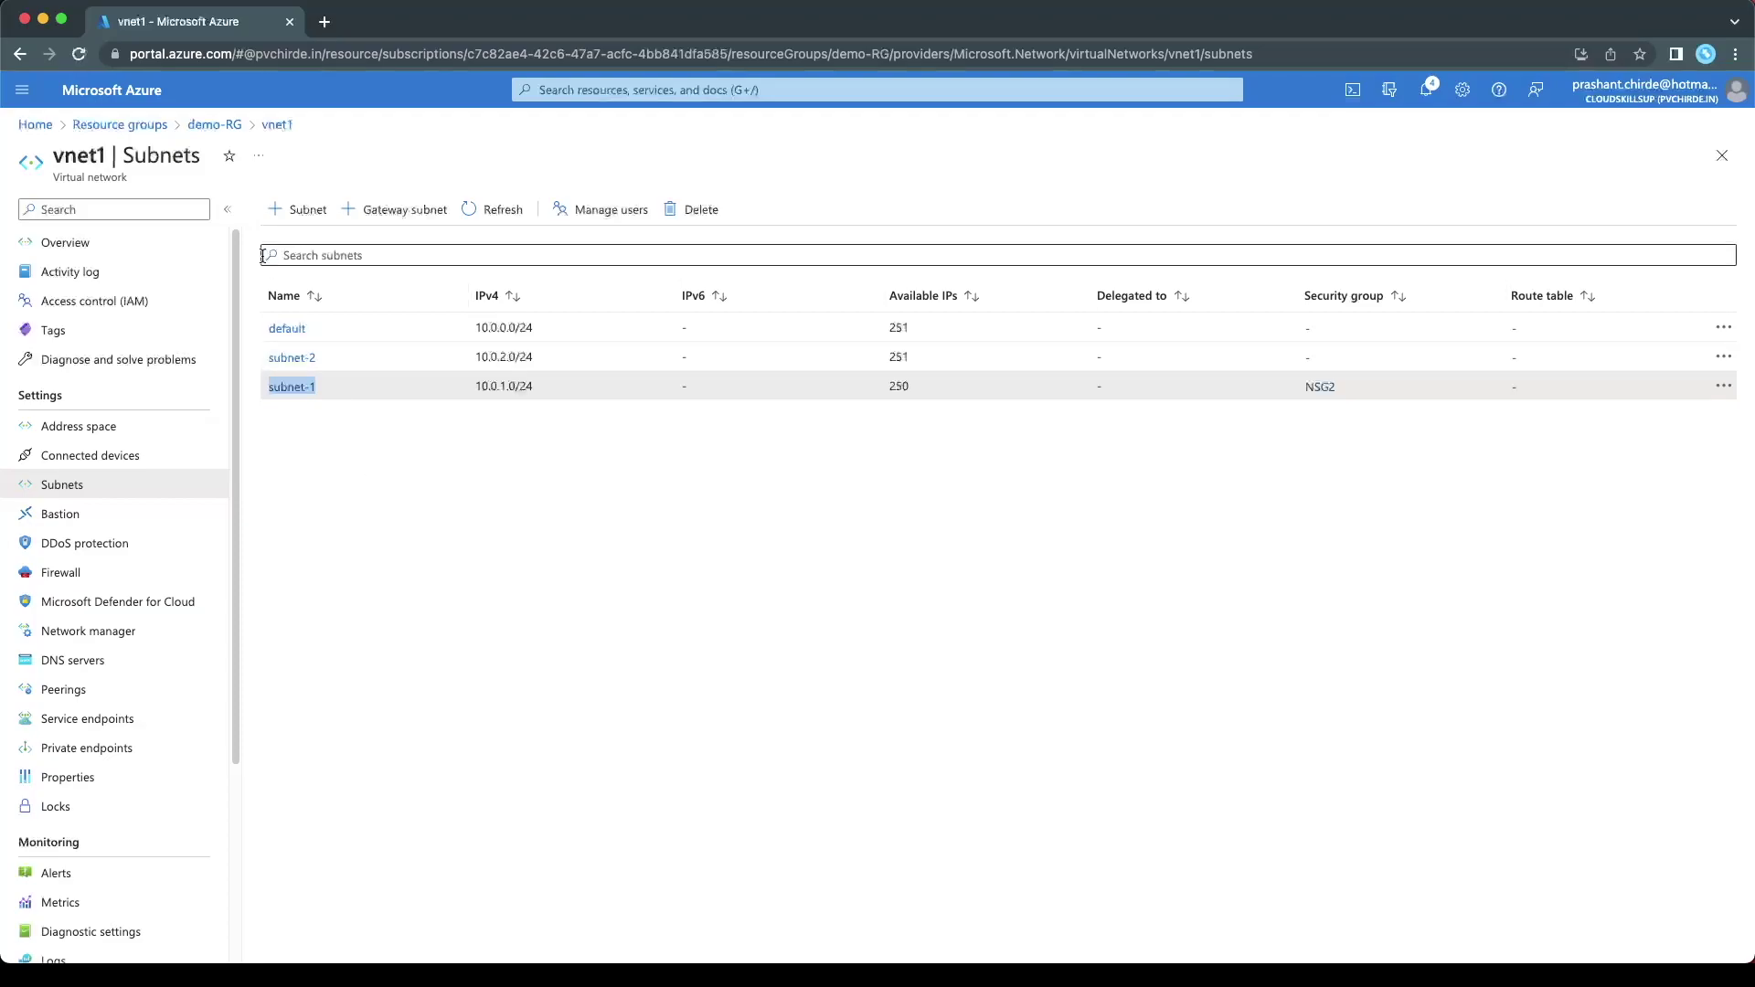
left_click(205, 122)
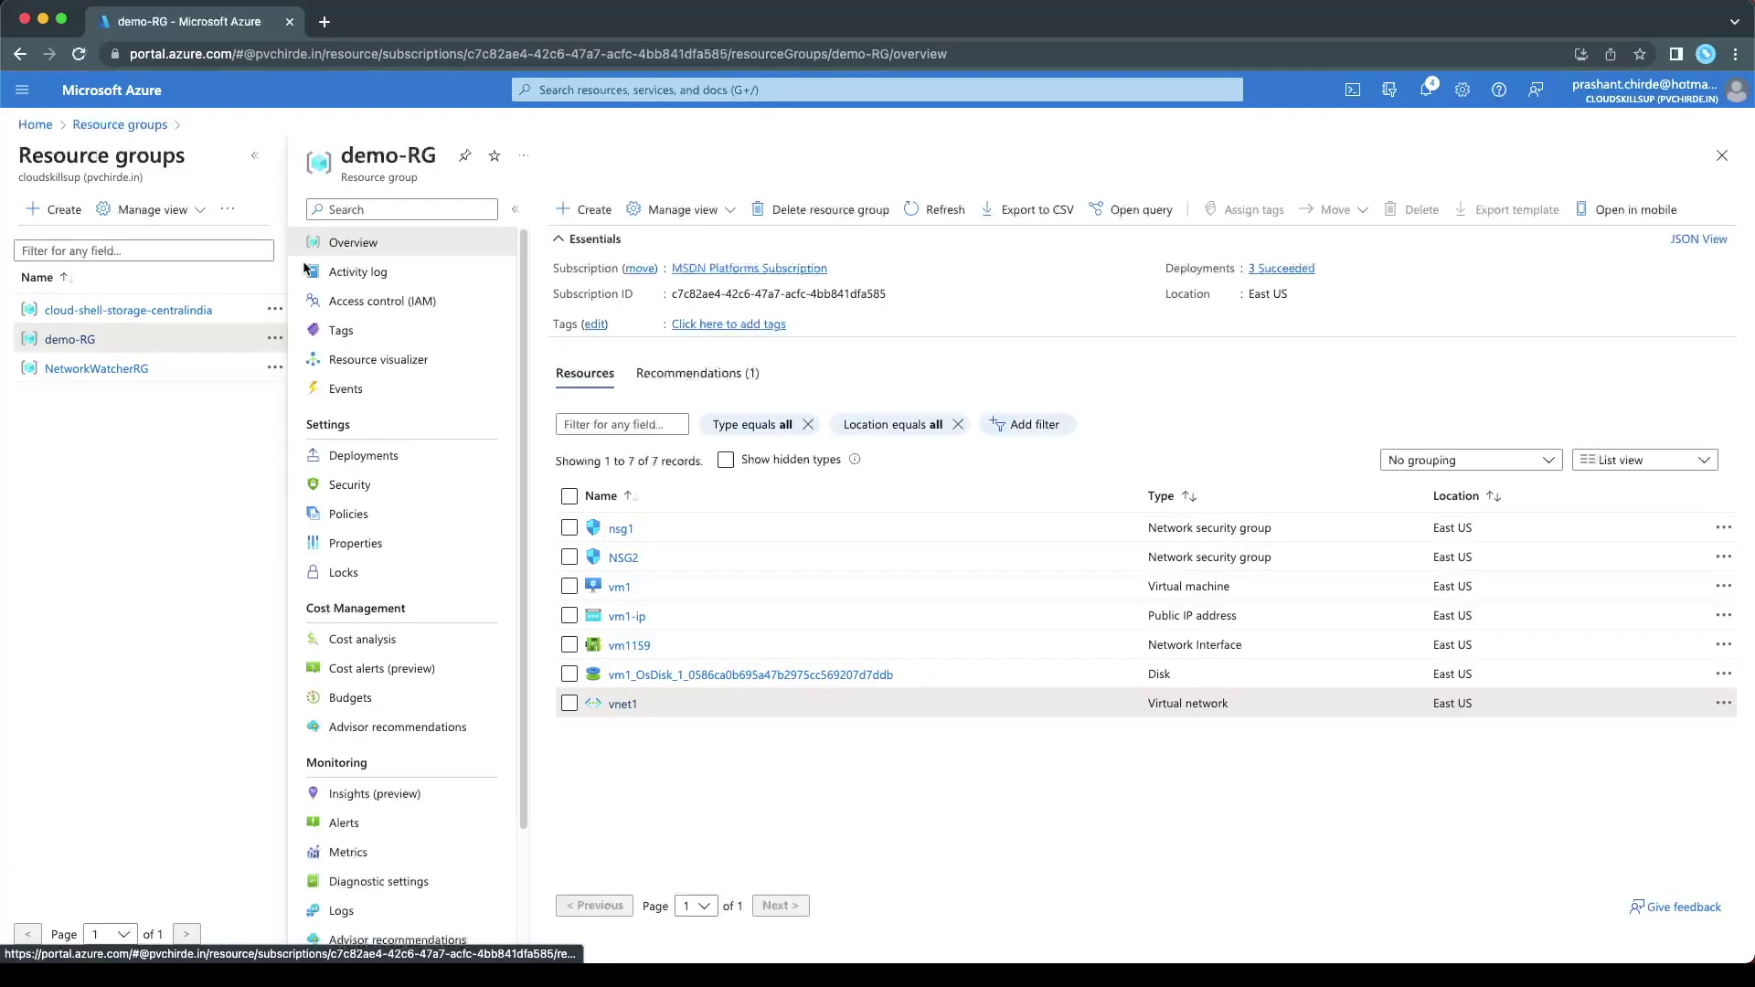
left_click(618, 588)
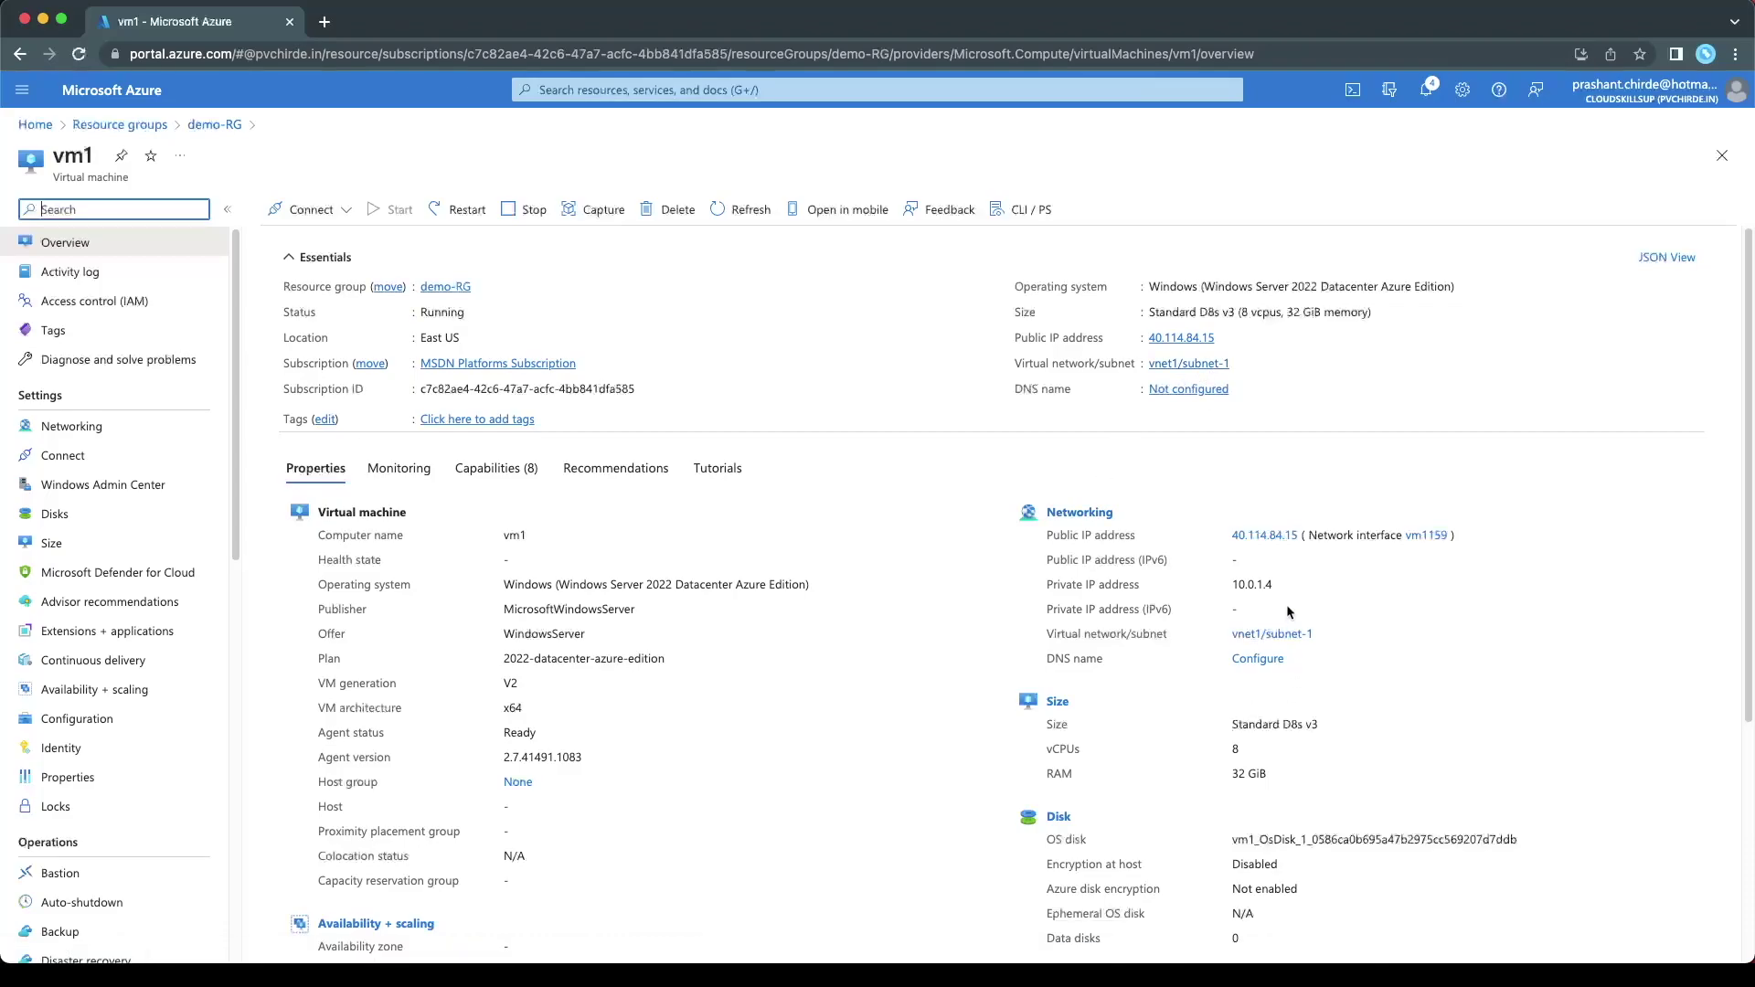
left_click_drag(1274, 585, 1236, 588)
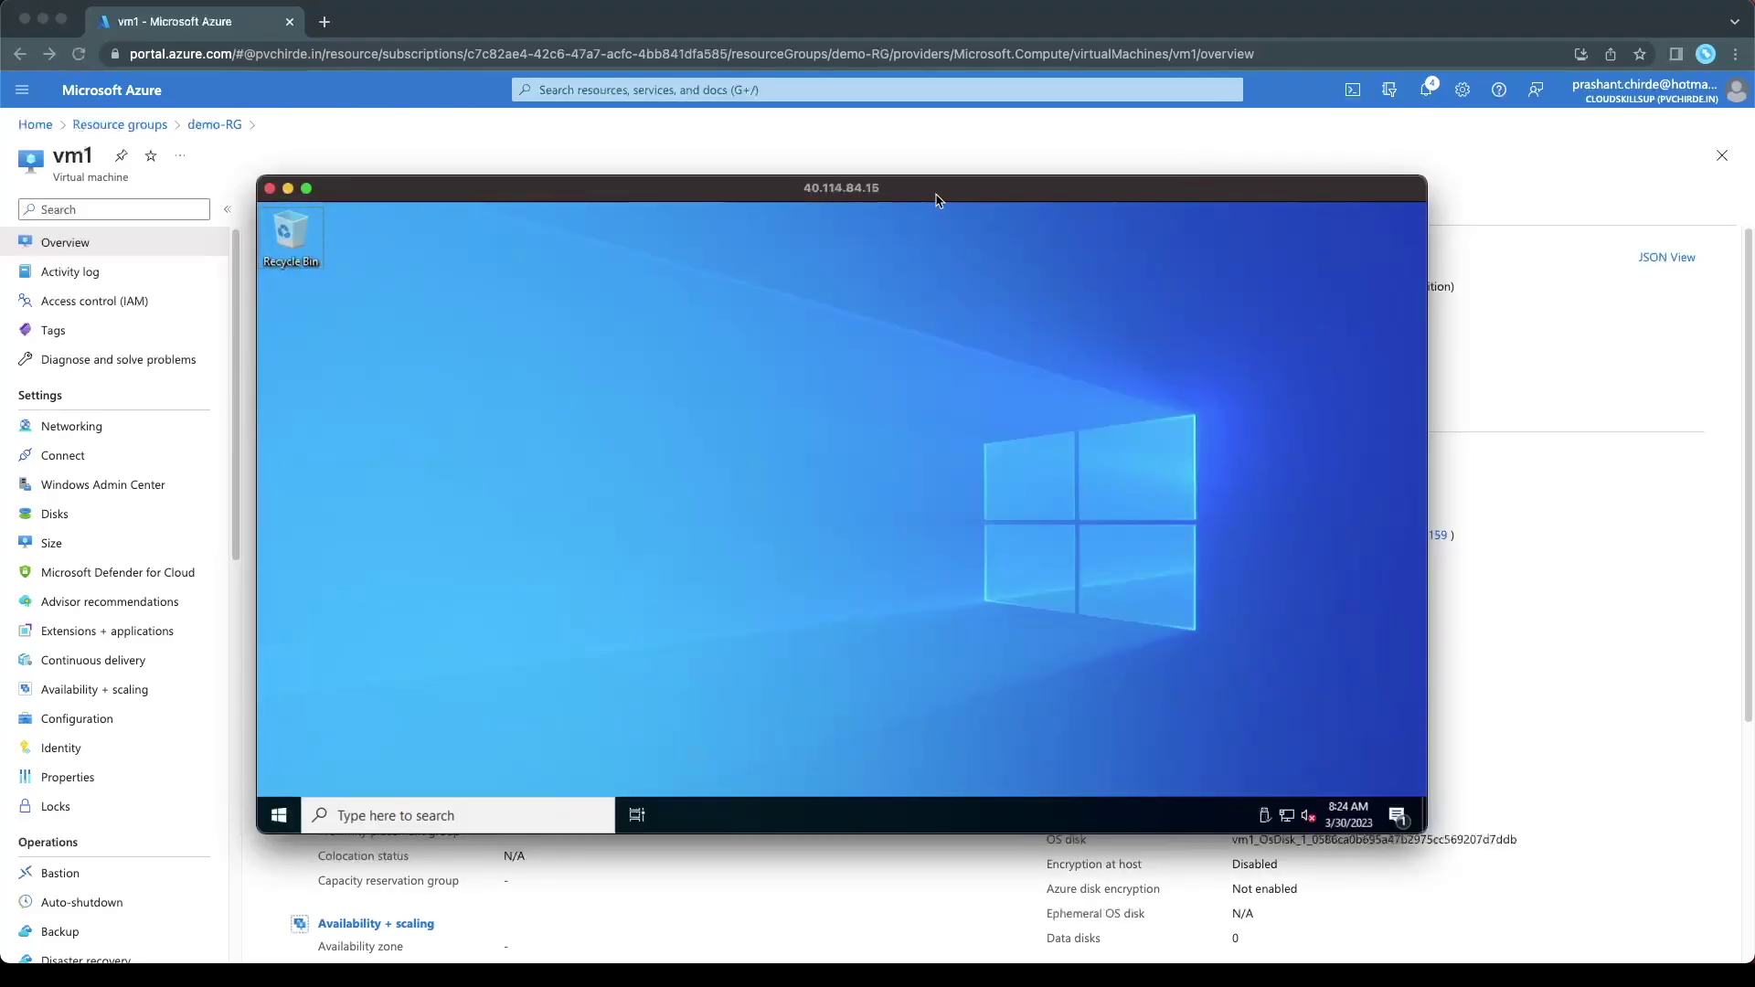
Switch to vm1's remote desktop session and test web access in Microsoft Edge by loading google.com and Google Images.
left_click_drag(933, 189, 1260, 379)
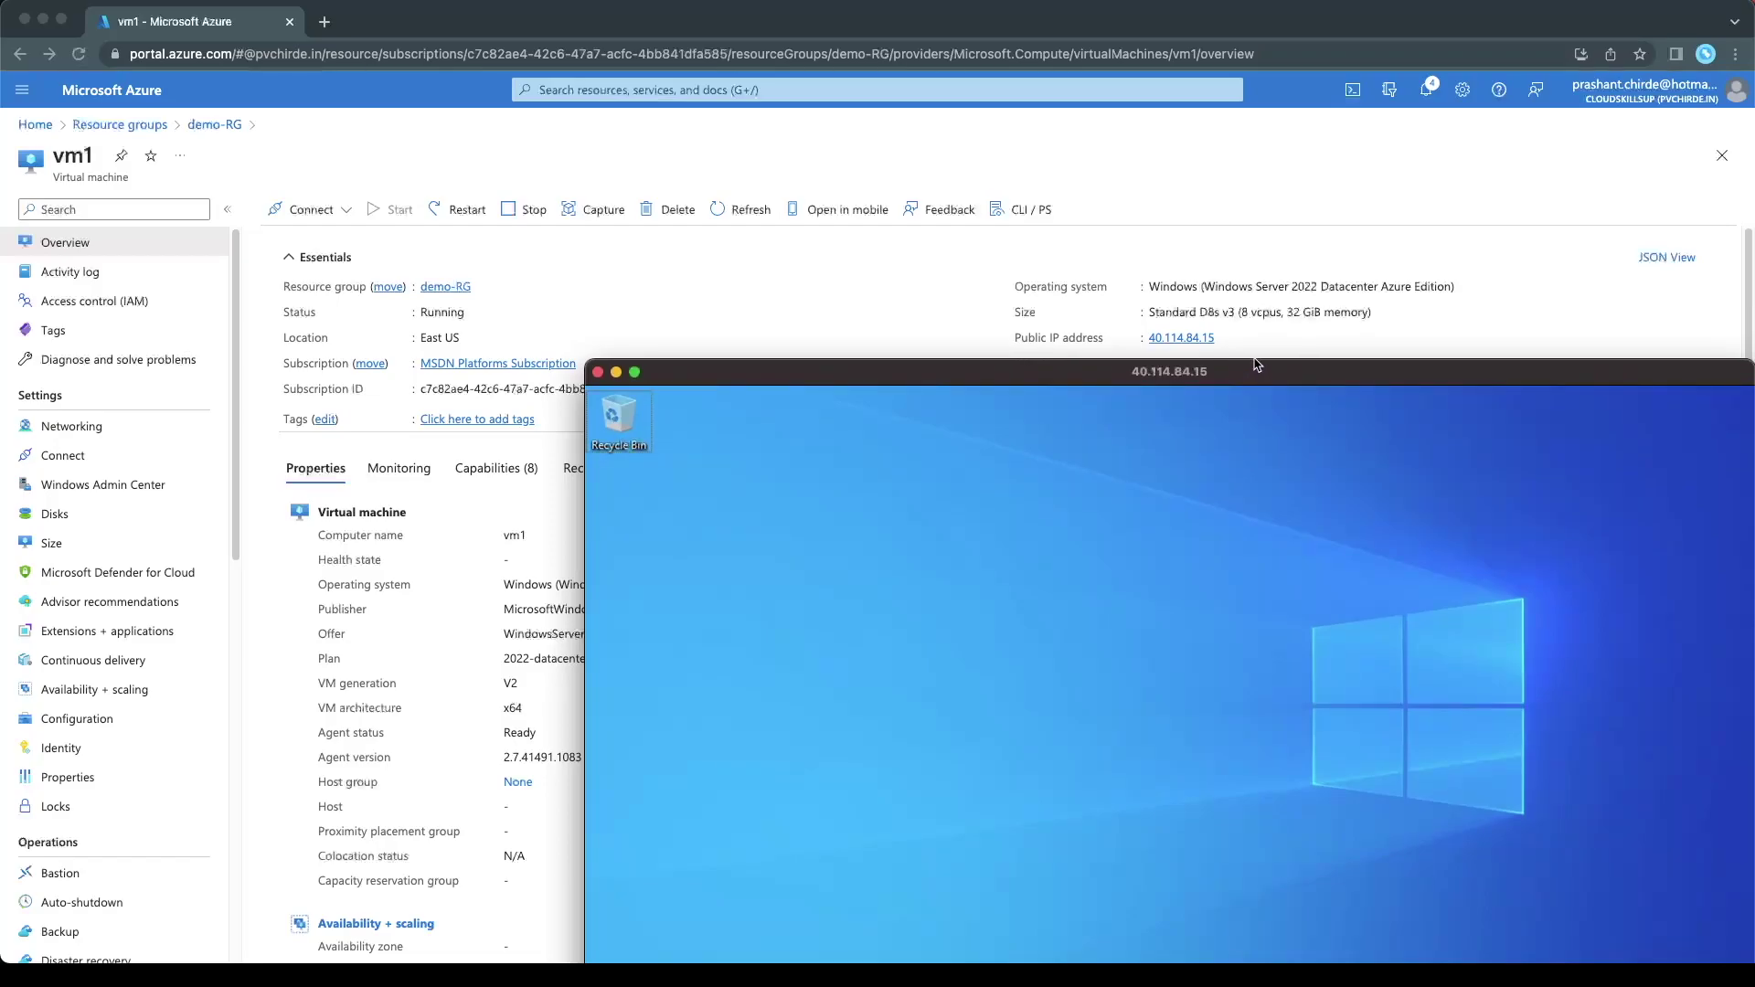
left_click_drag(1256, 363, 997, 224)
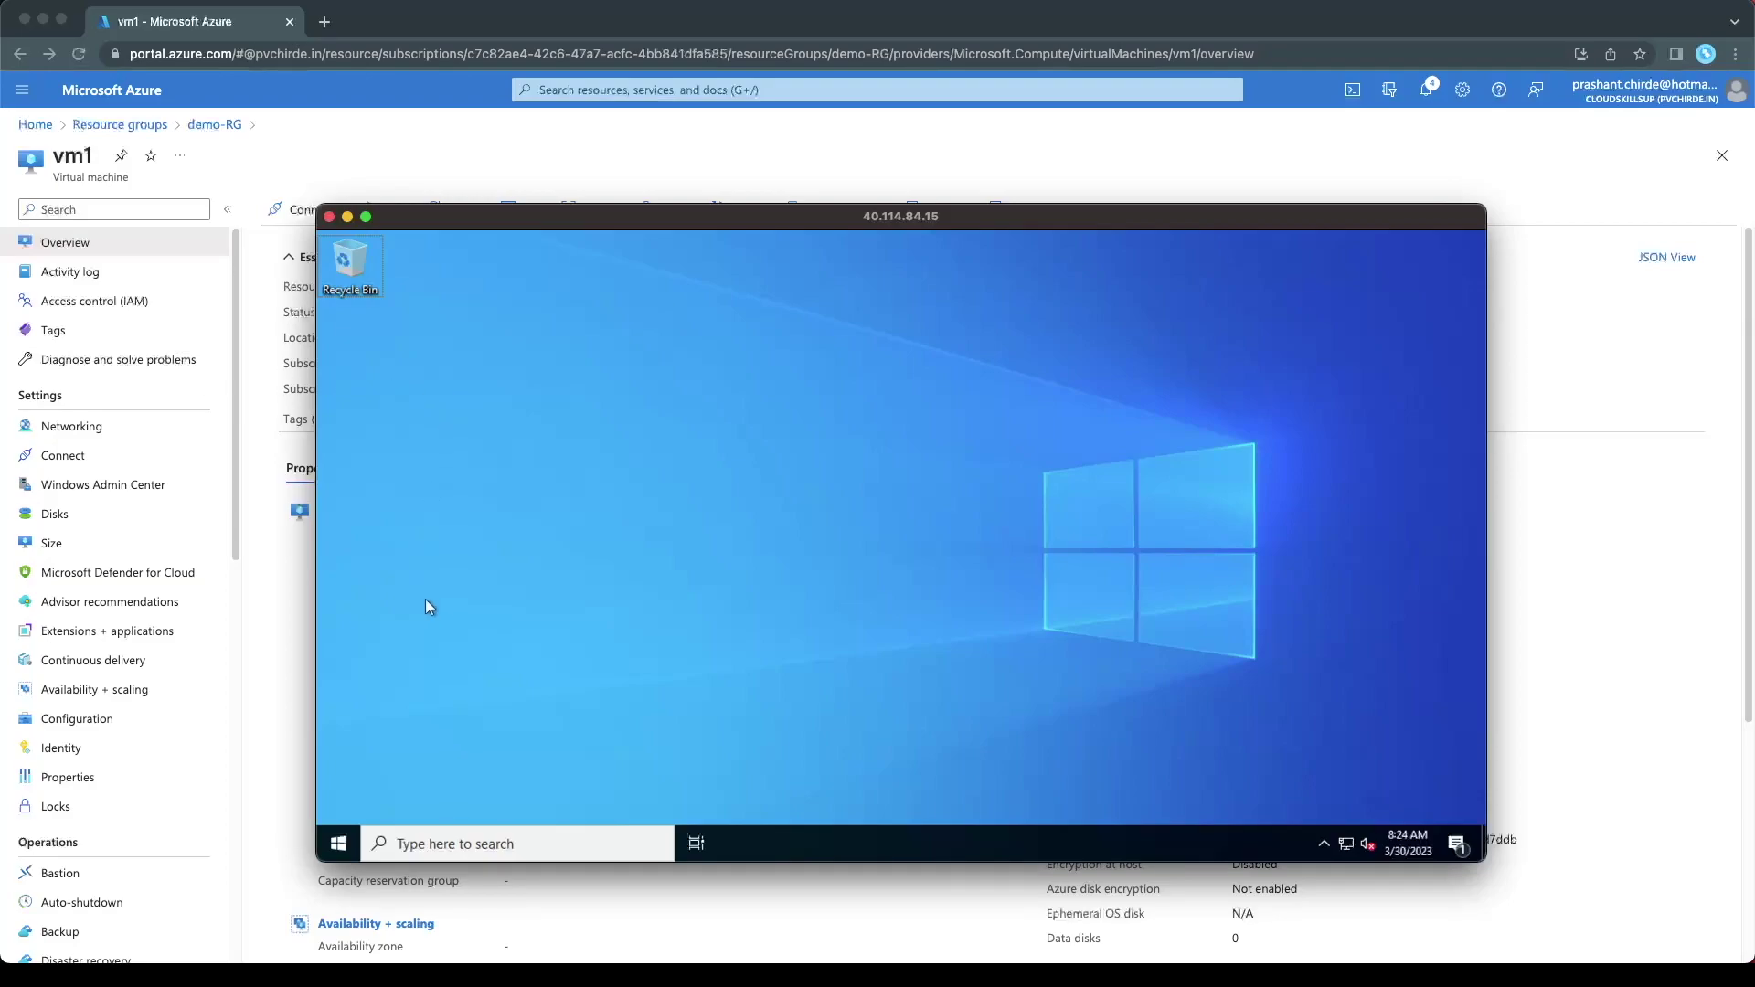
left_click(345, 845)
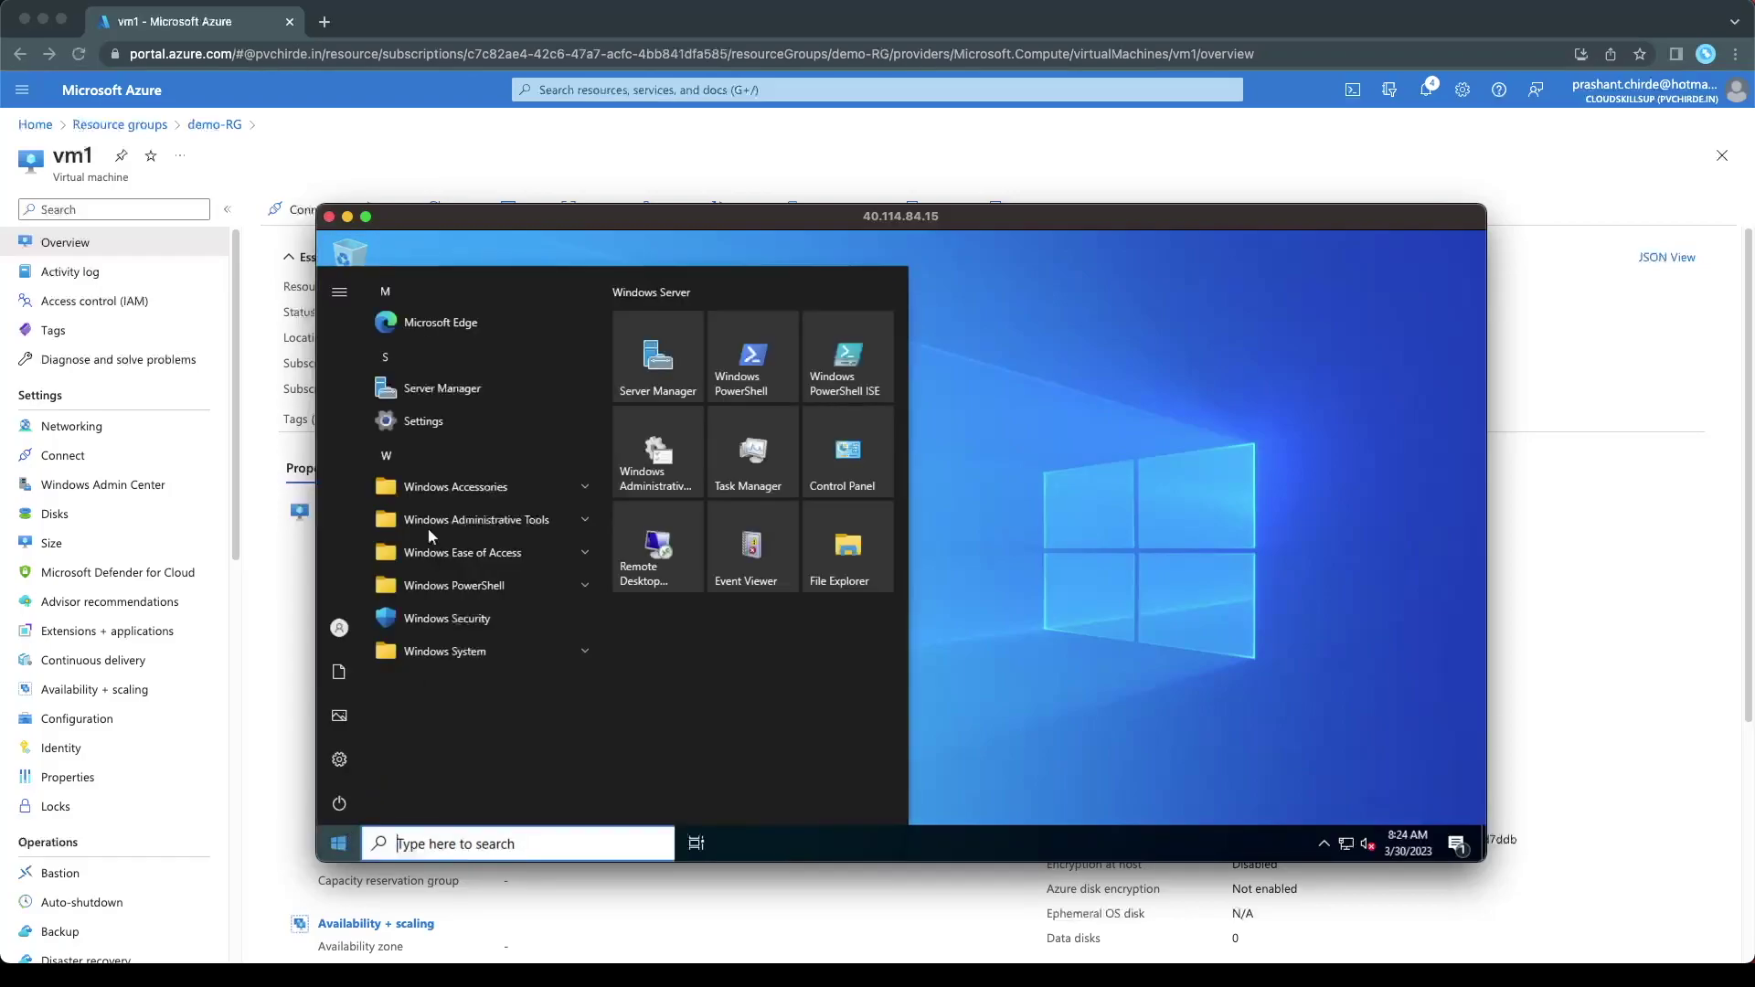
left_click(410, 325)
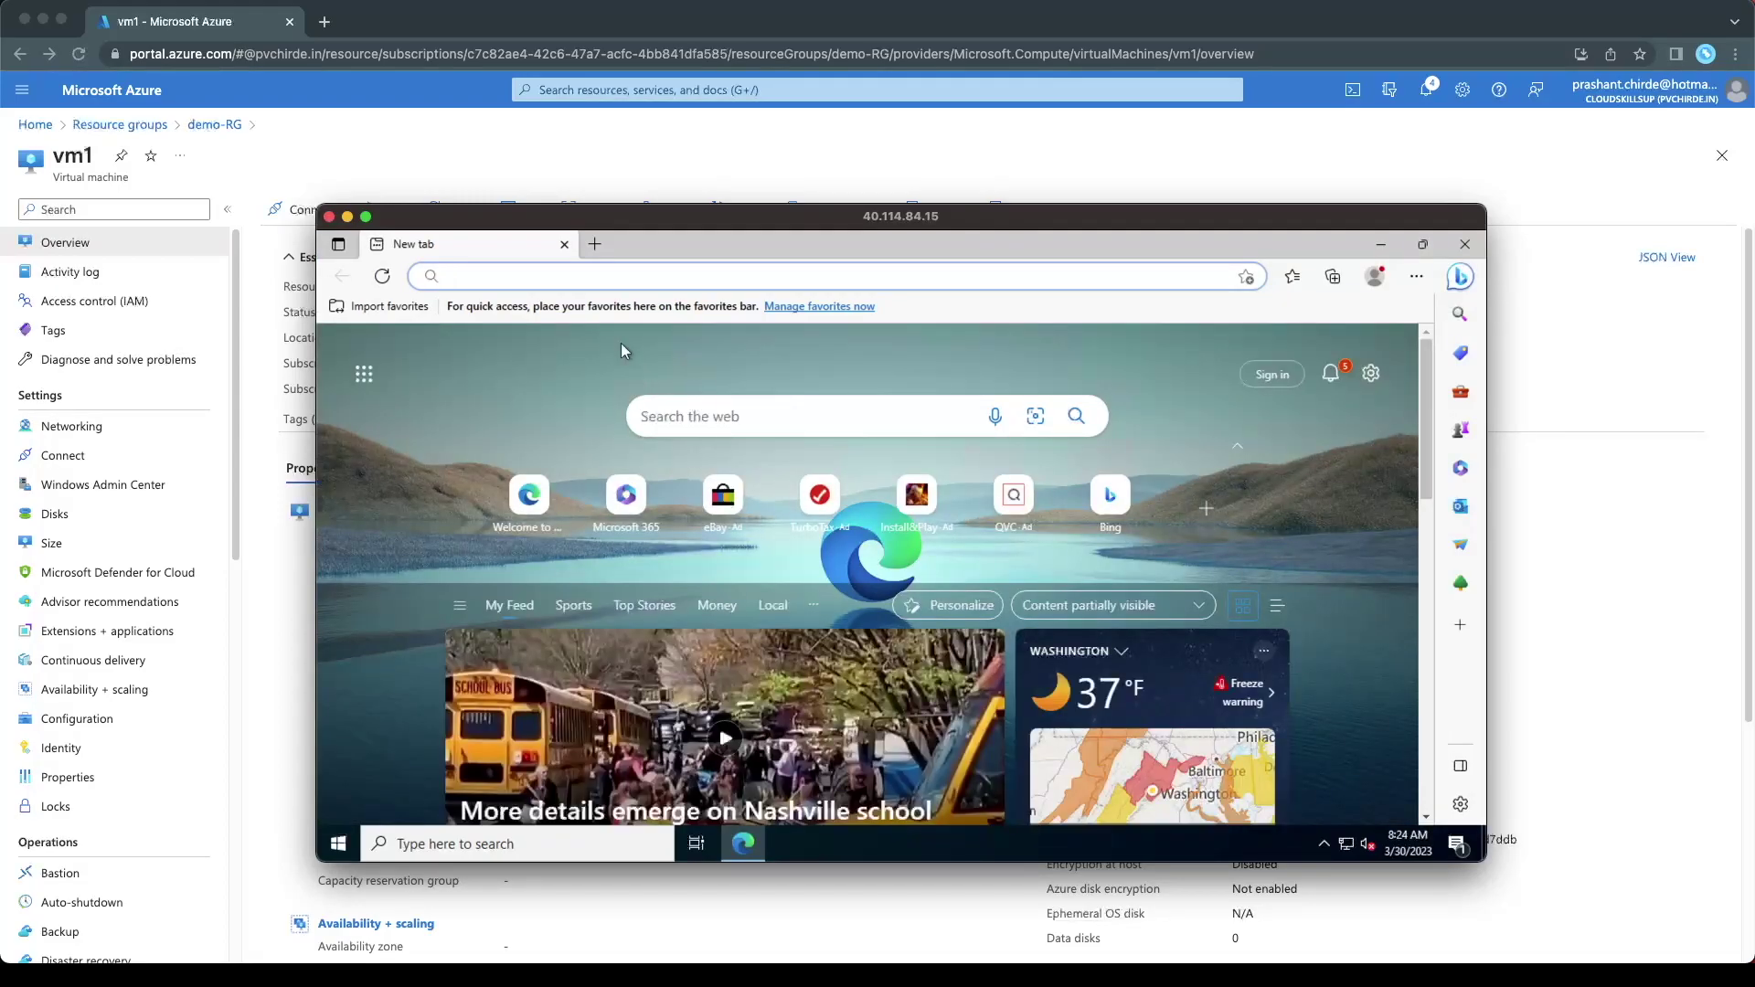
type("google")
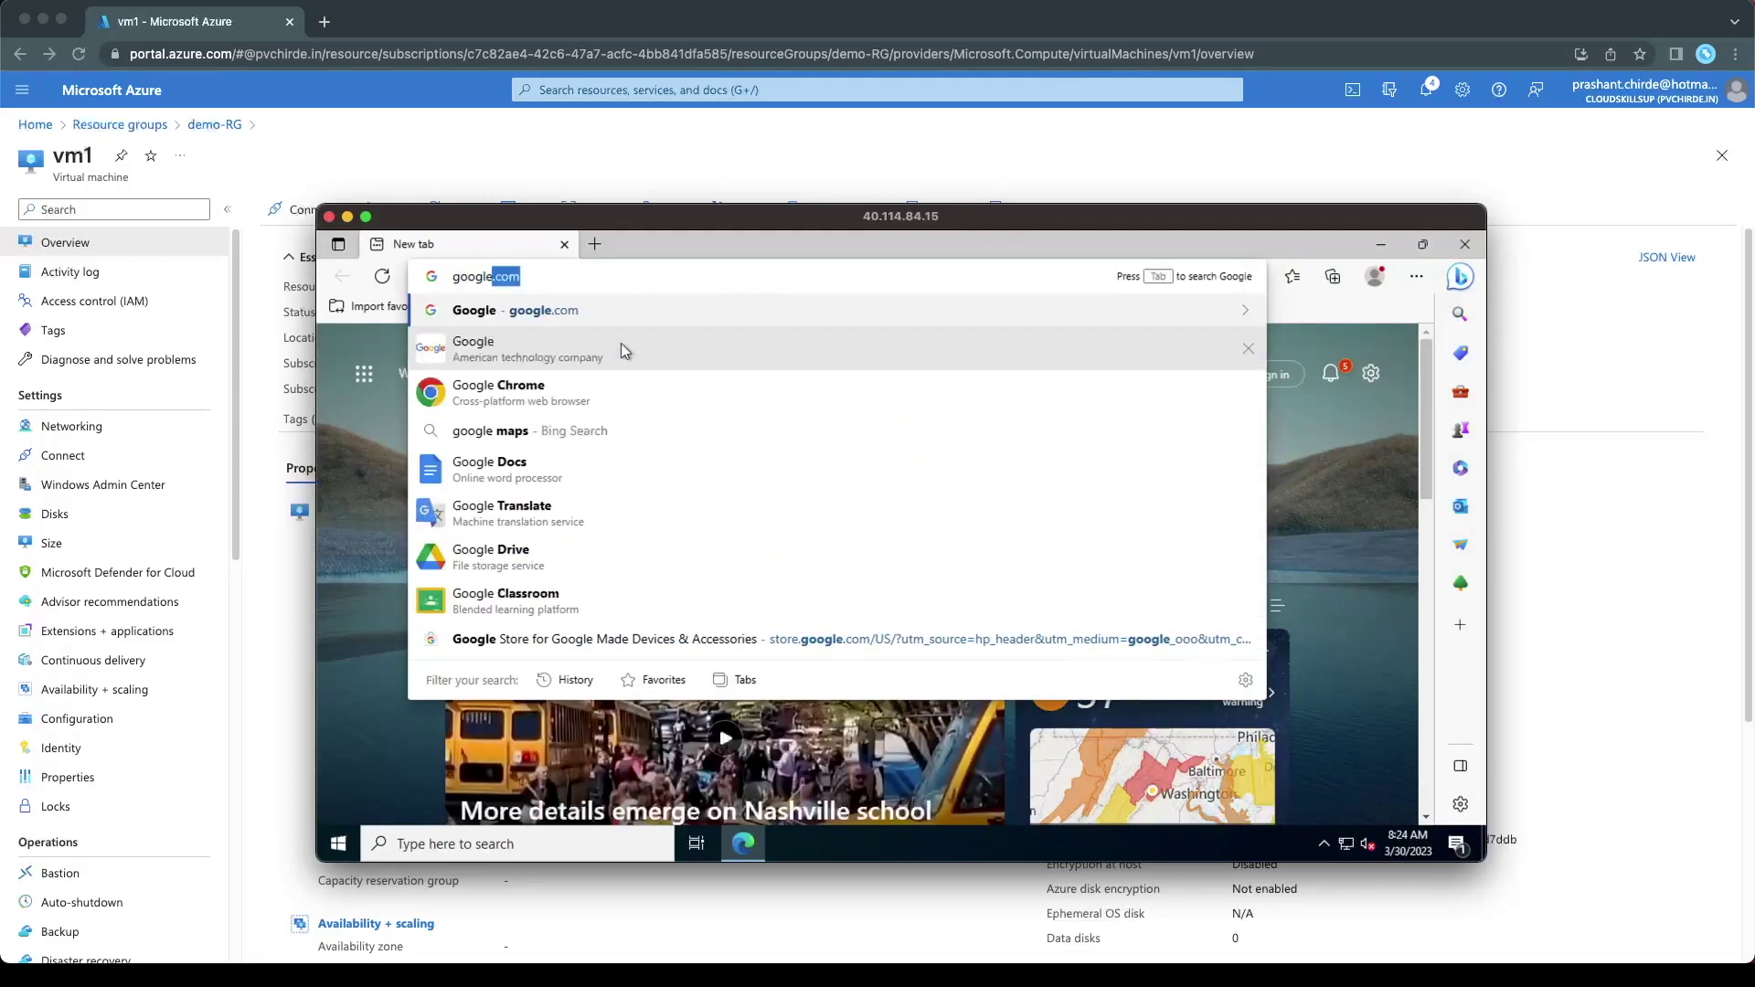
key("Return")
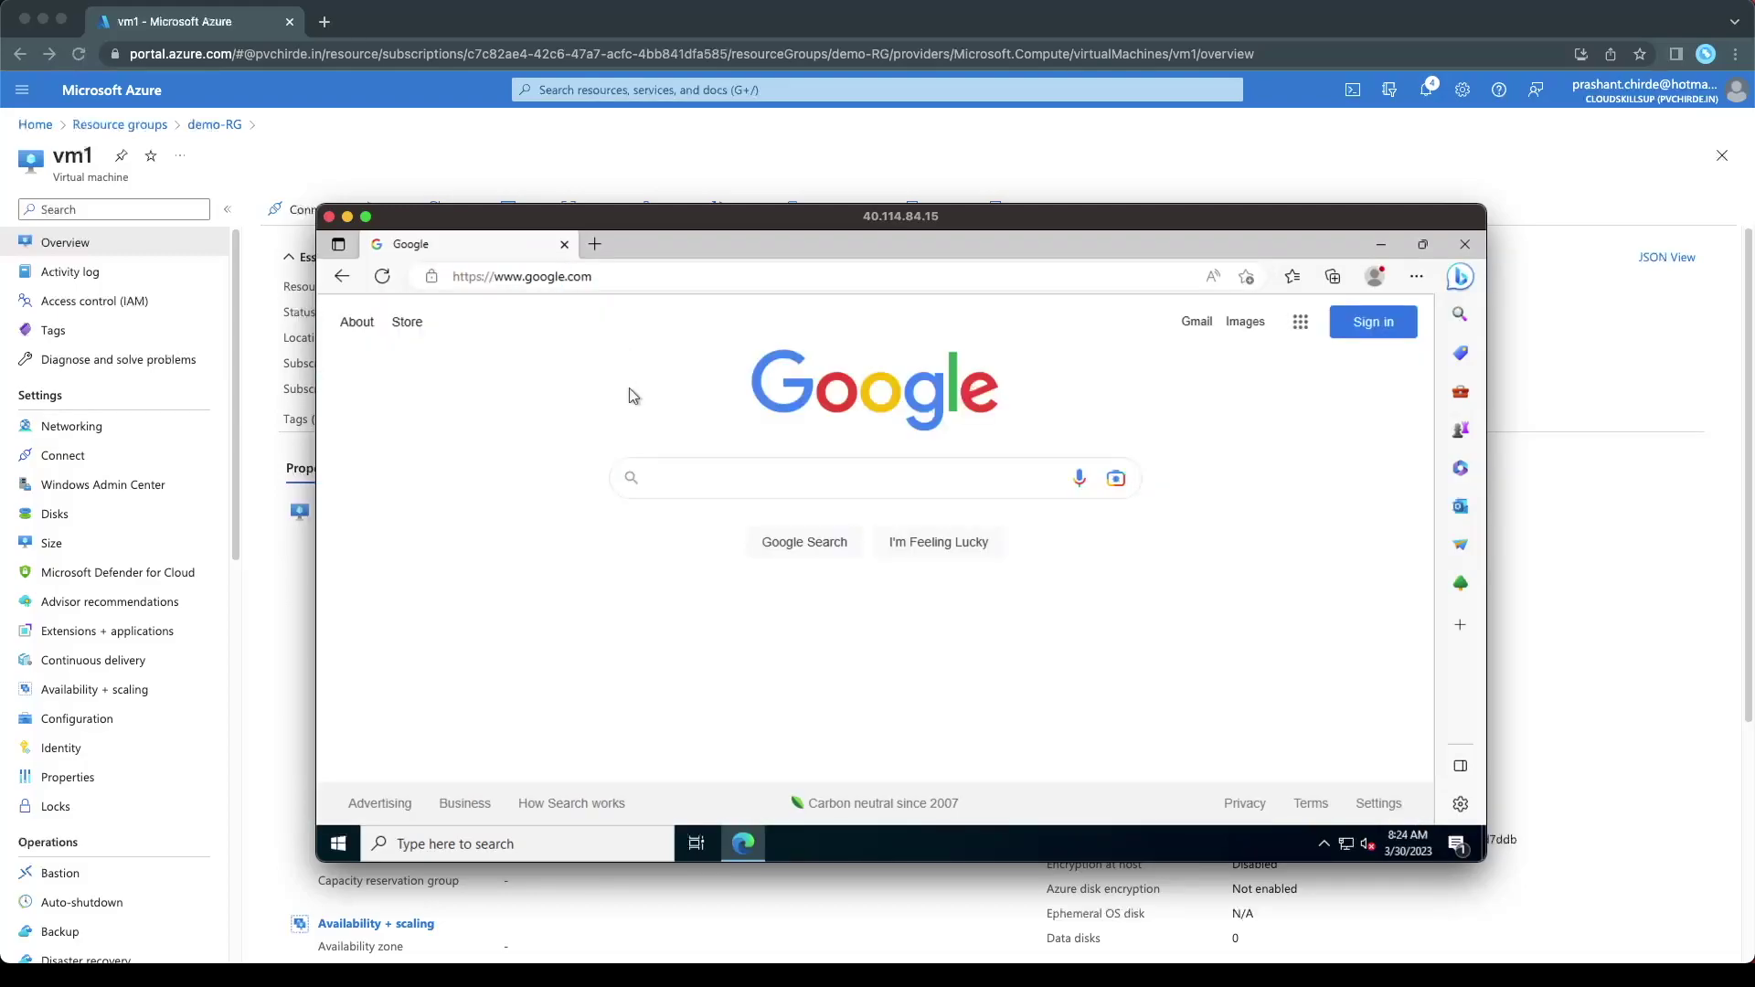
left_click(1239, 326)
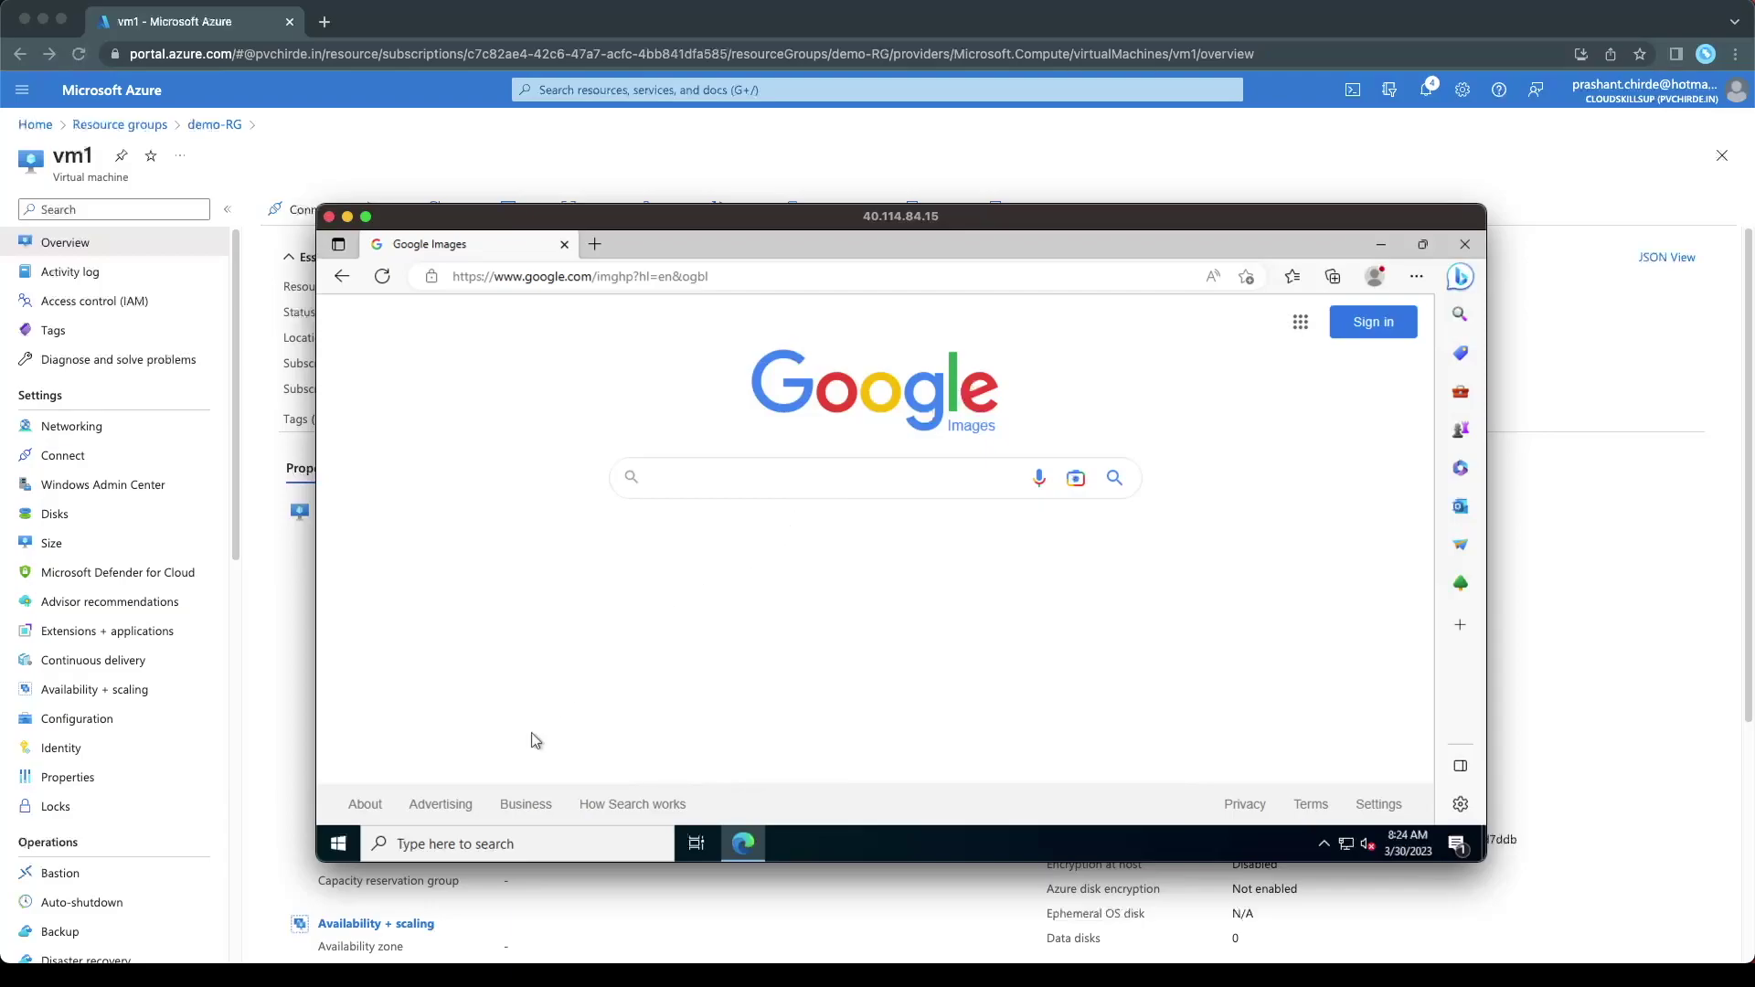
Open Command Prompt on the virtual machine and run ping 8.8.8.8.
left_click(510, 843)
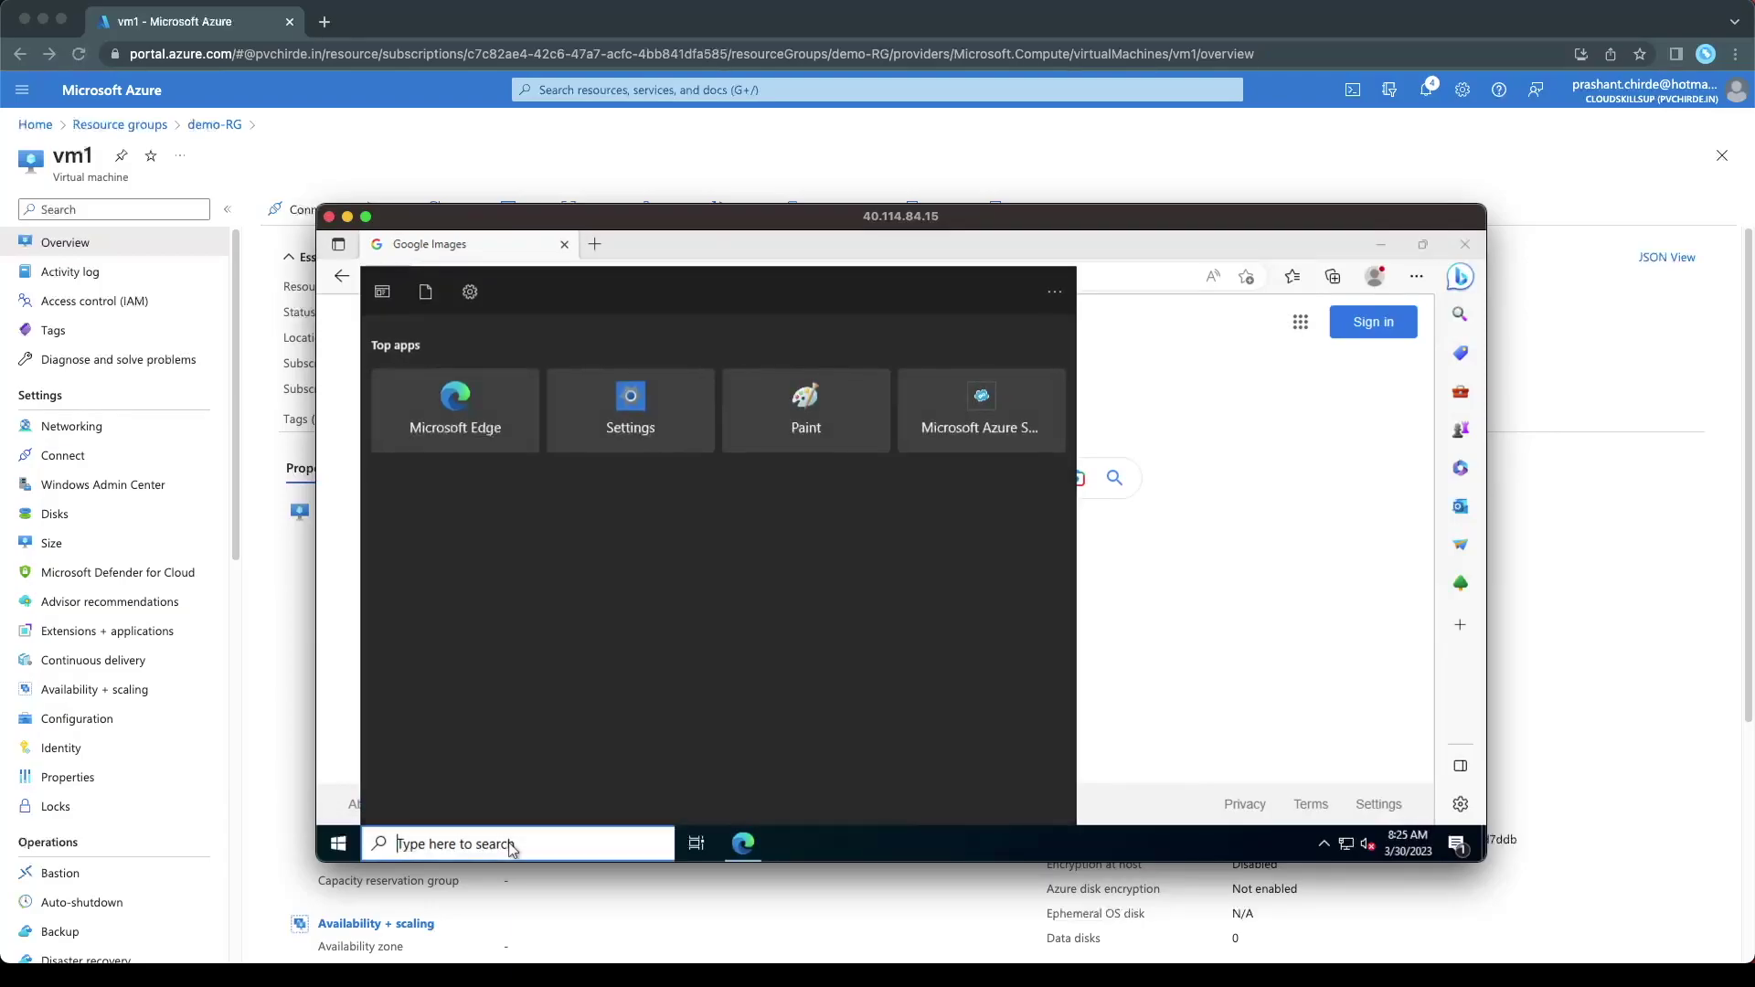
type("cmd")
left_click(441, 377)
left_click(689, 450)
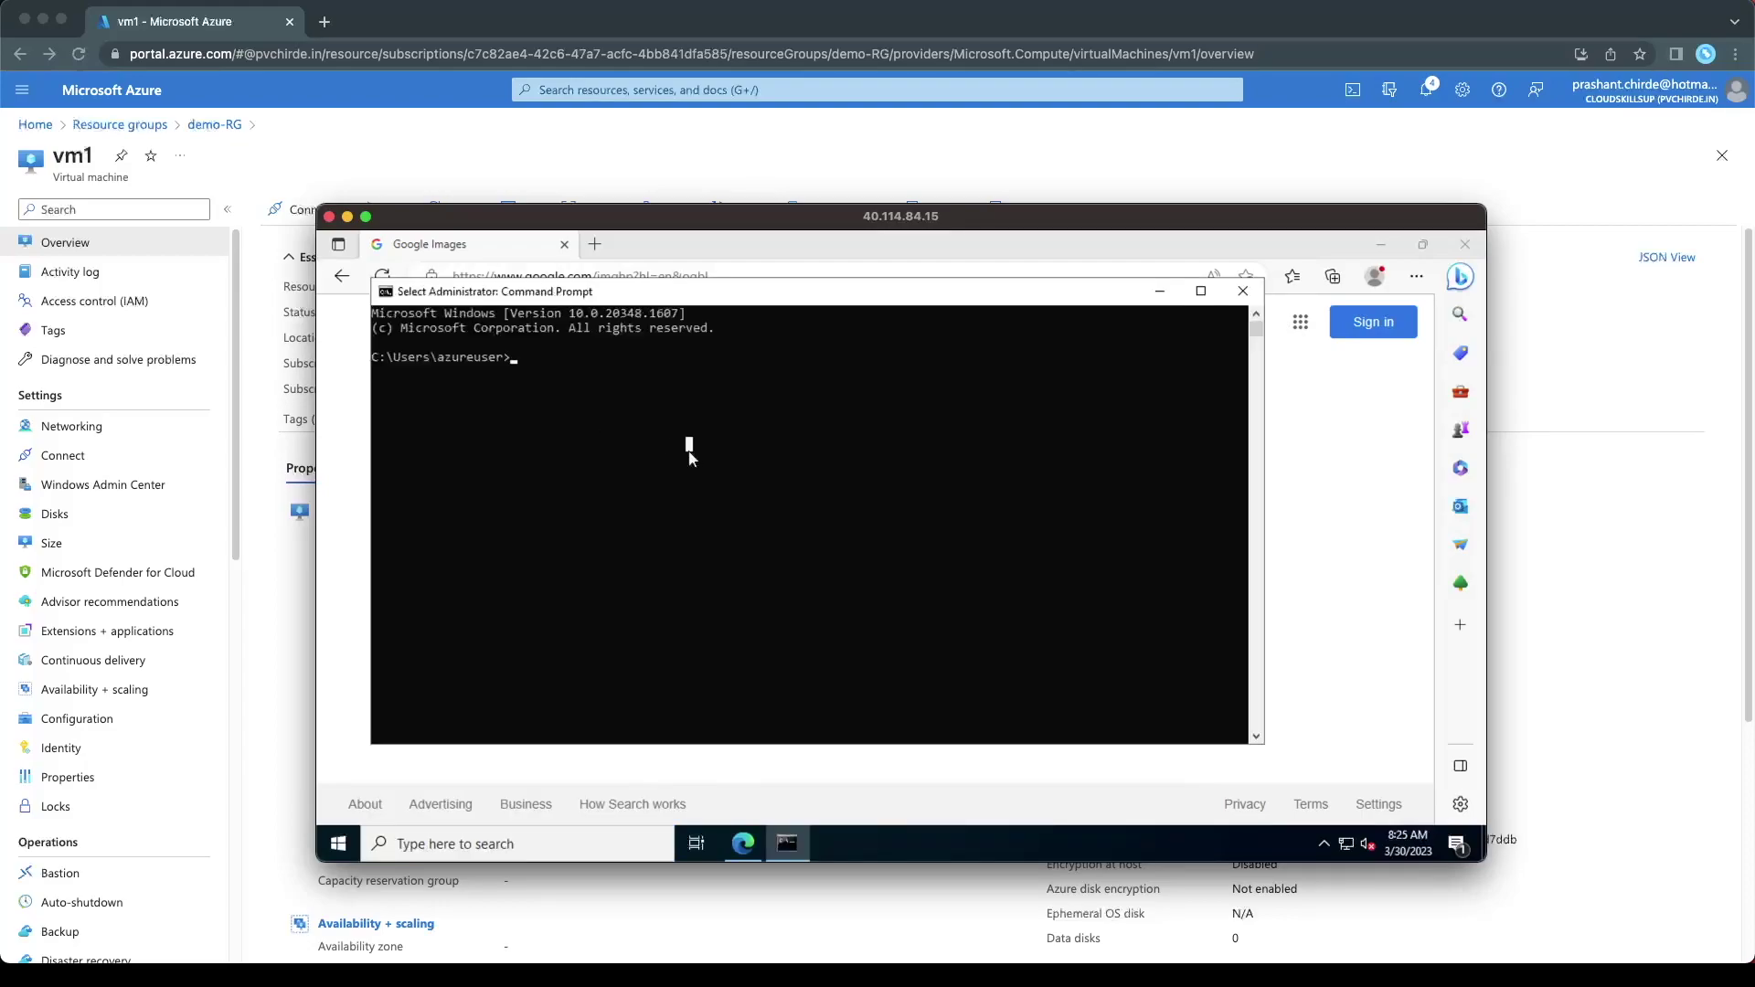
type("pin")
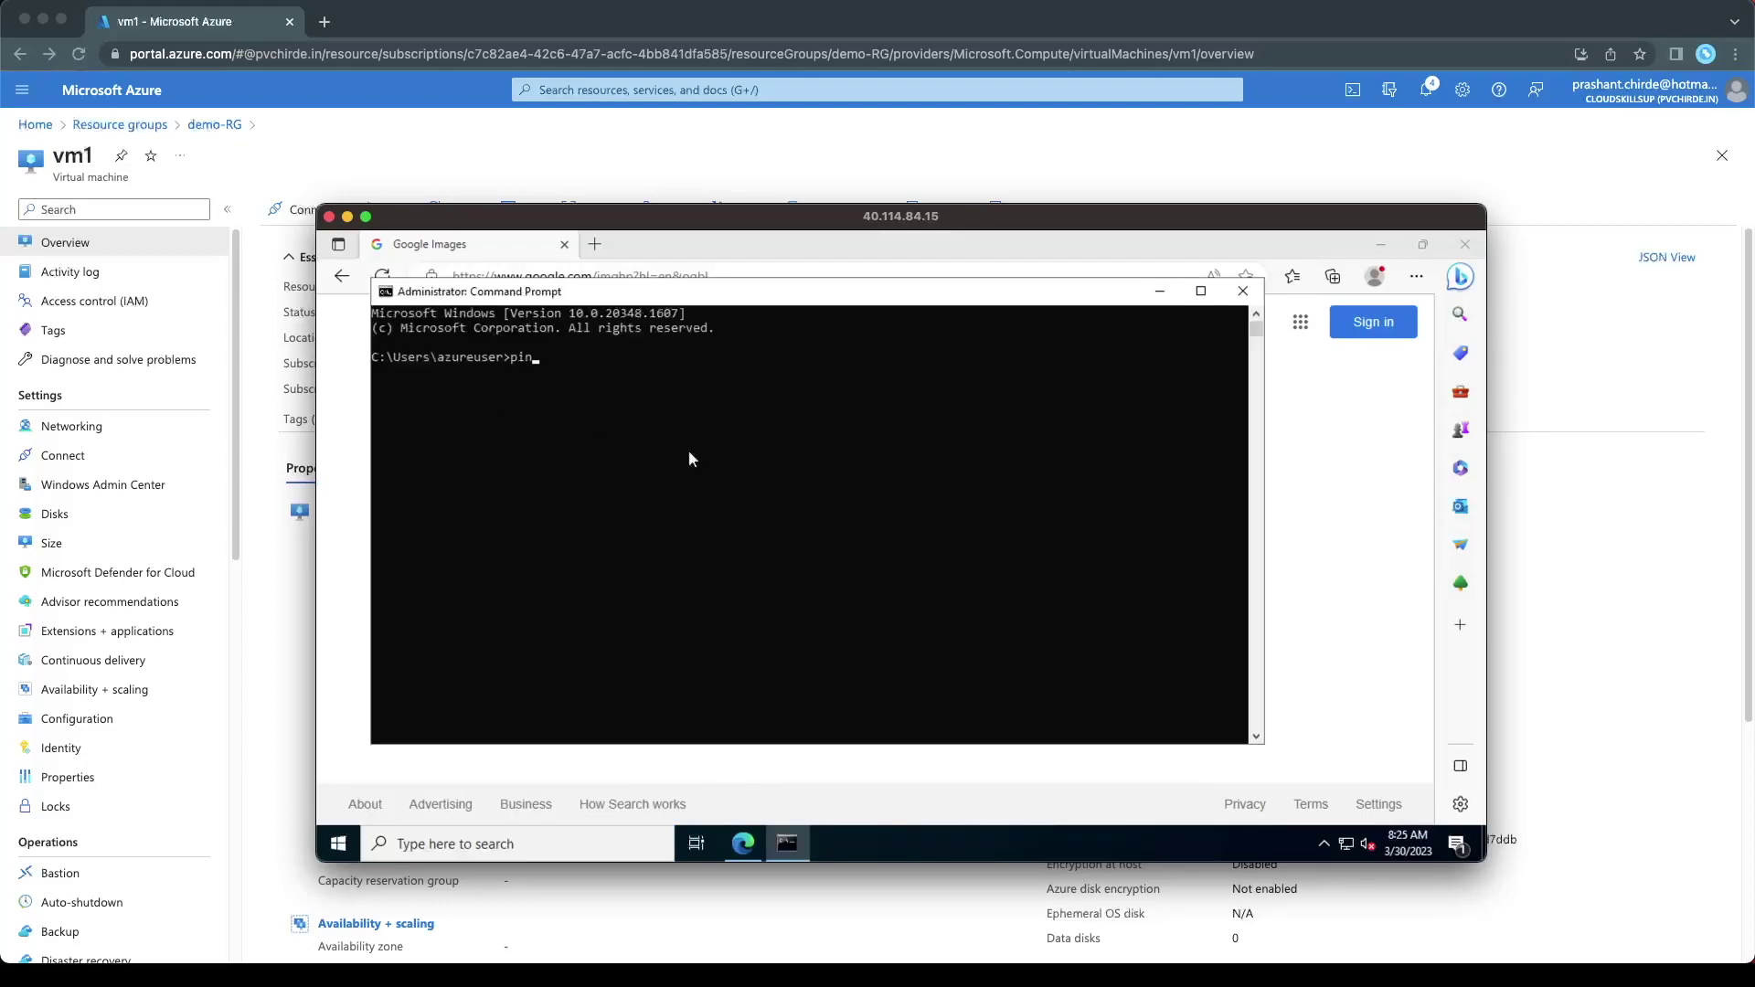
type("g 8.8.8.8")
key("Return")
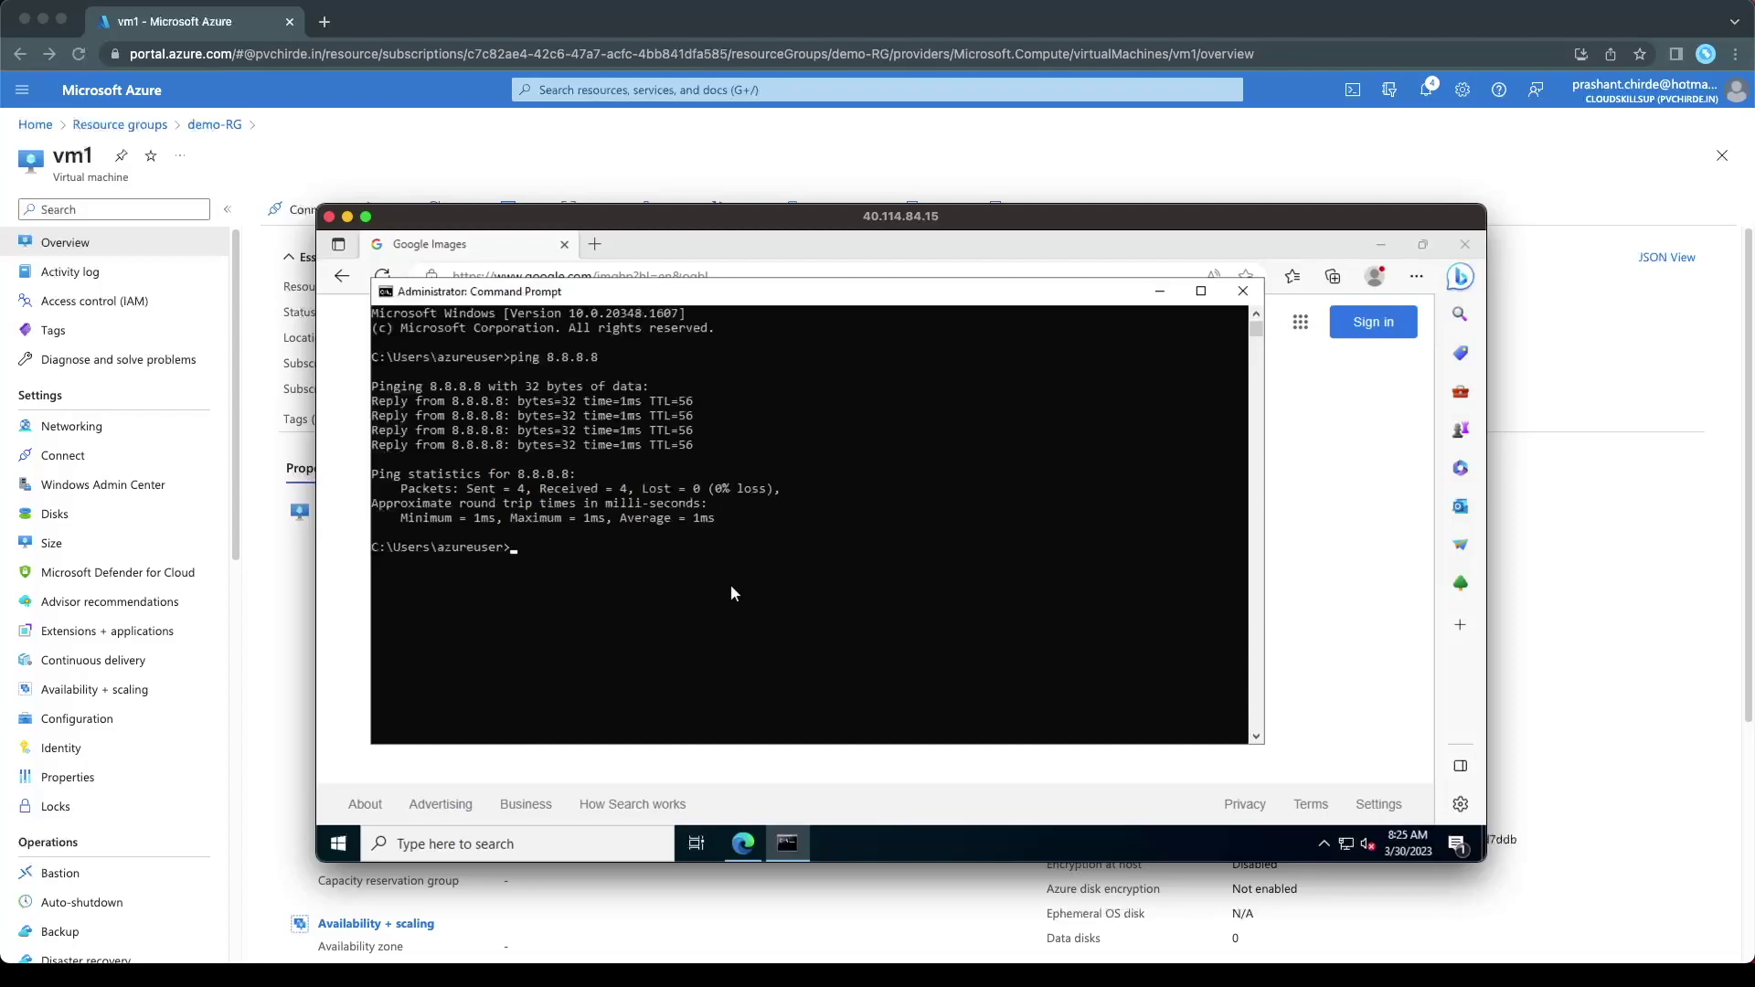
Return to the Azure portal and open the outbound security rules of NSG2, the security group attached to subnet-1 in vnet1.
left_click(1574, 493)
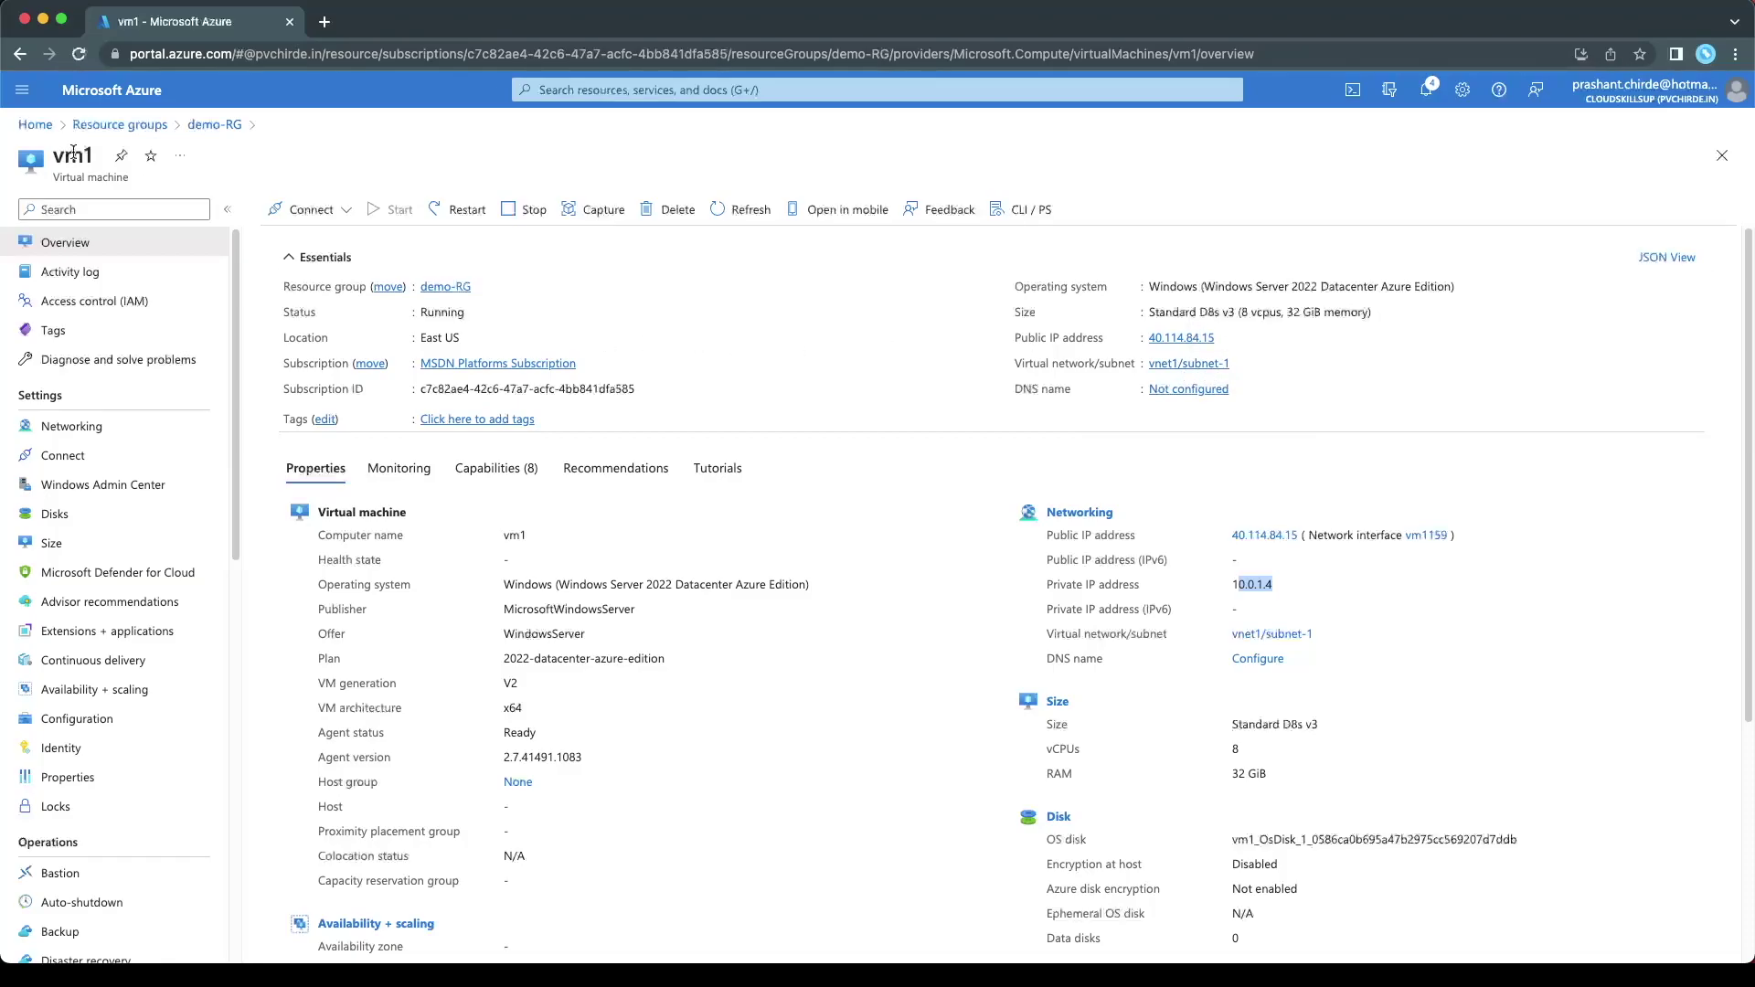
left_click(215, 125)
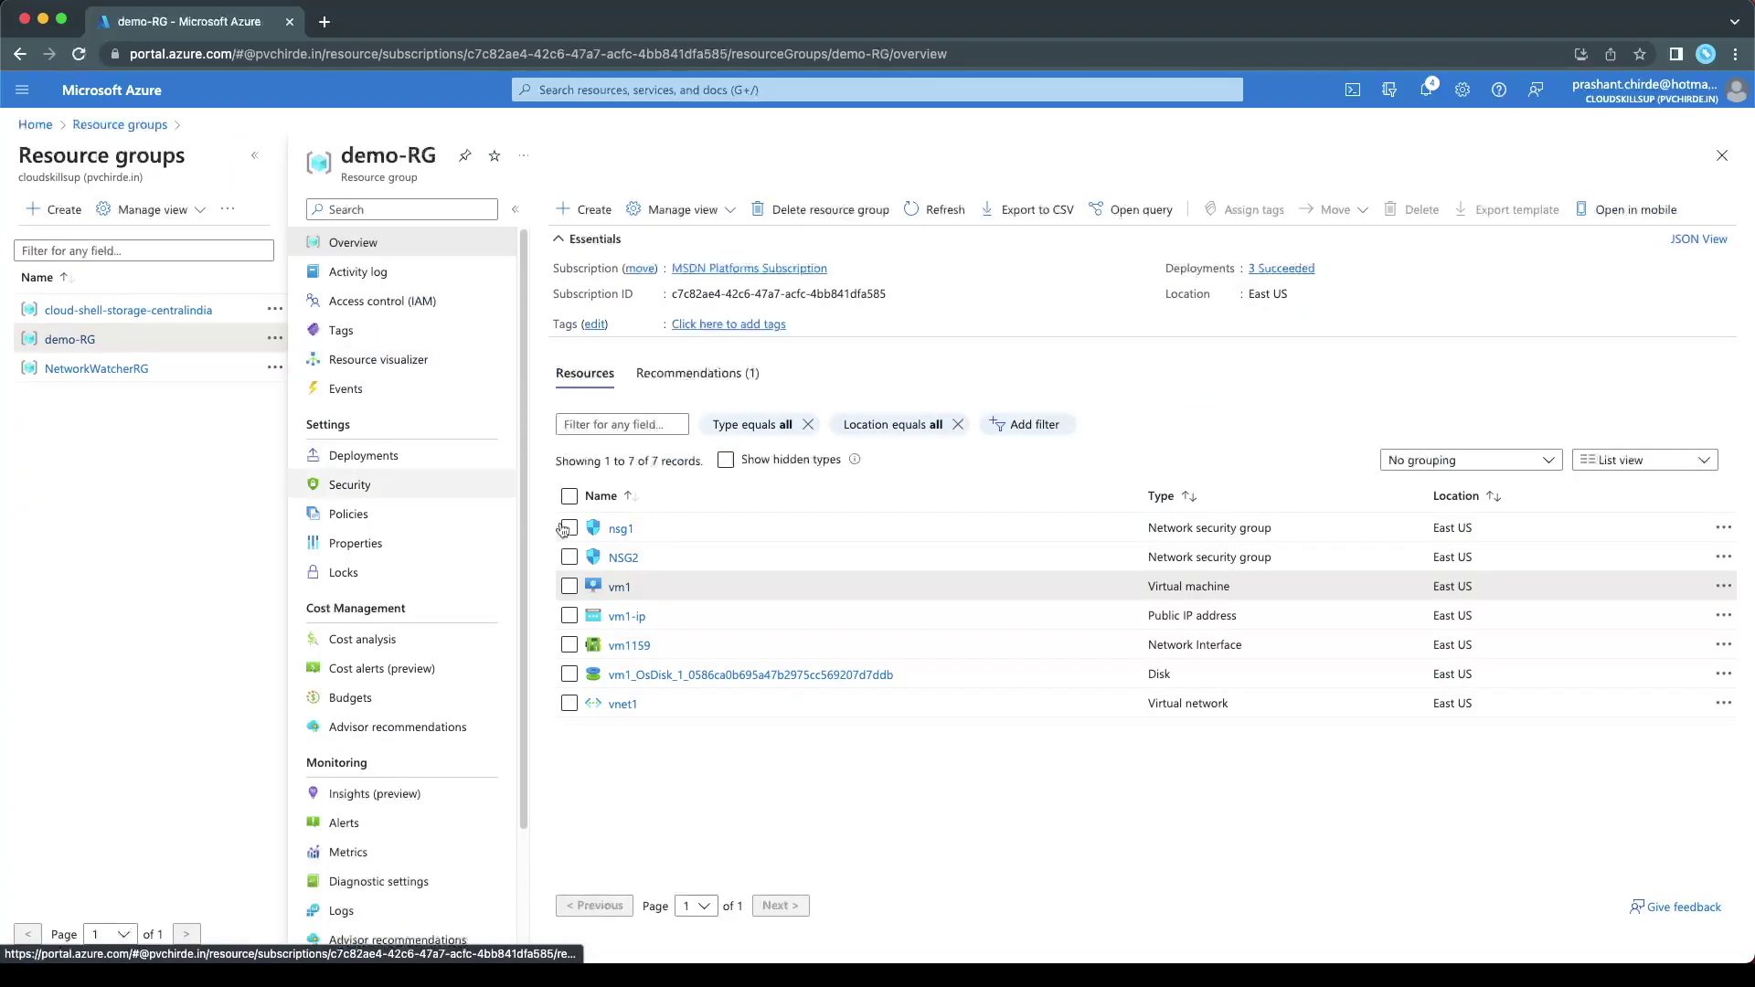
left_click(614, 703)
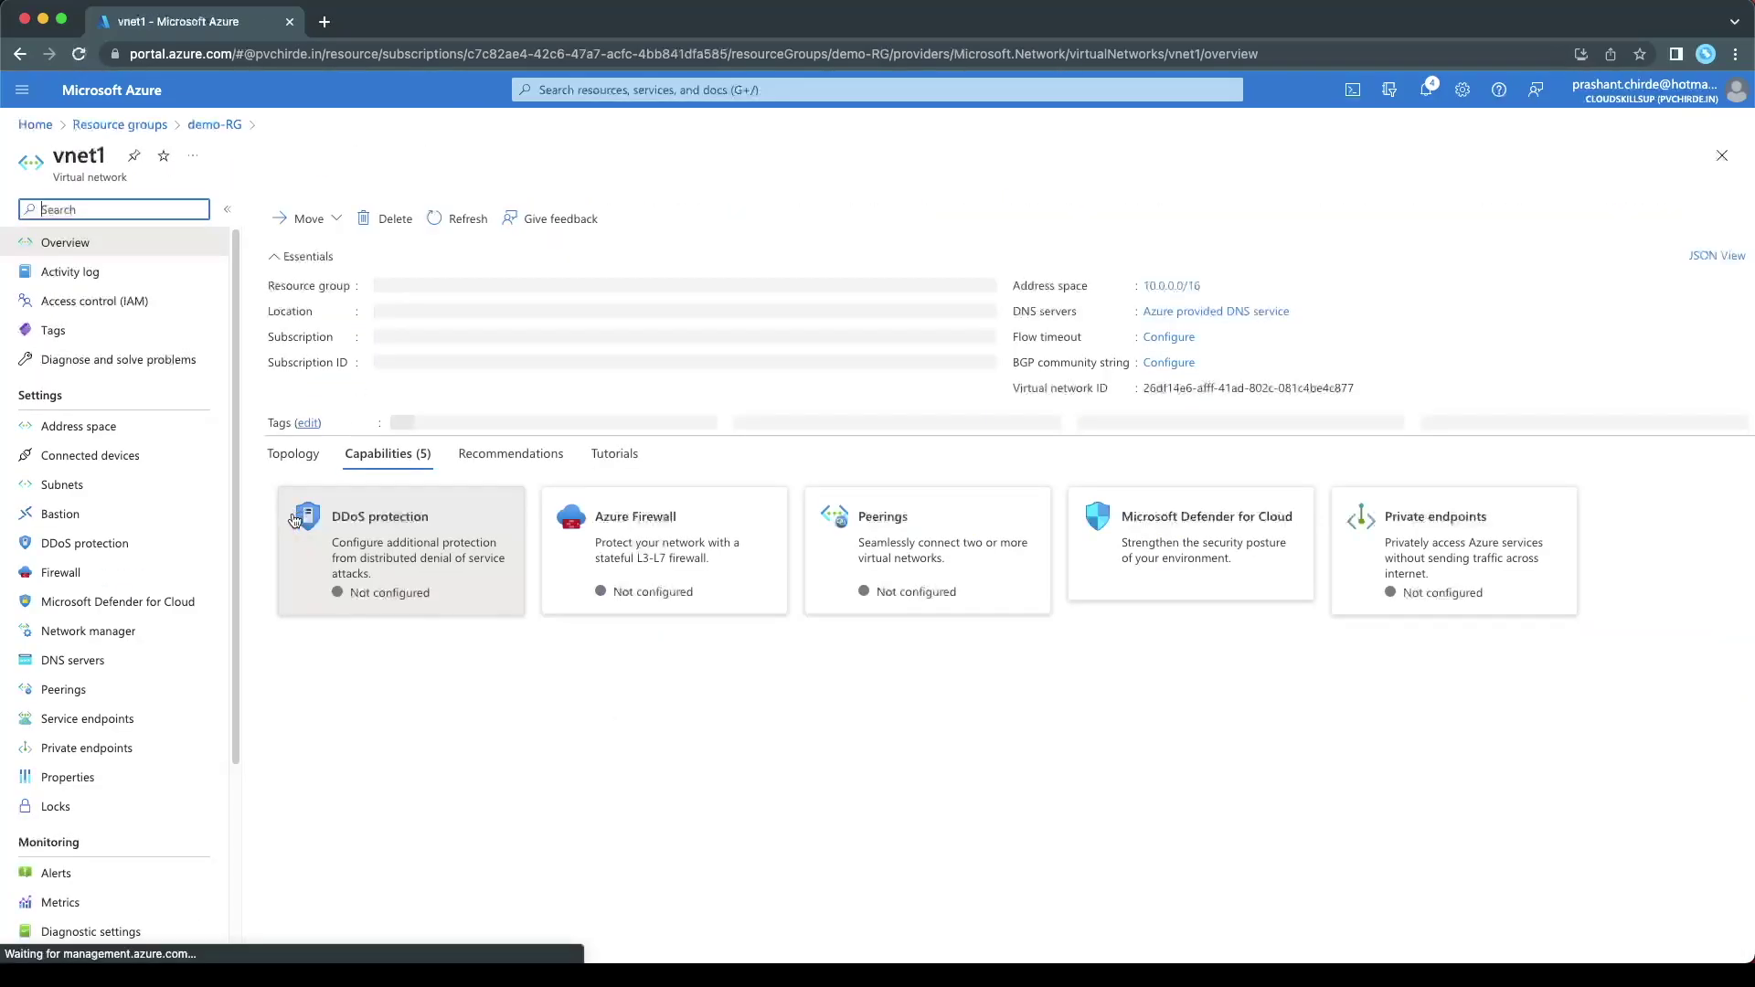
left_click(87, 492)
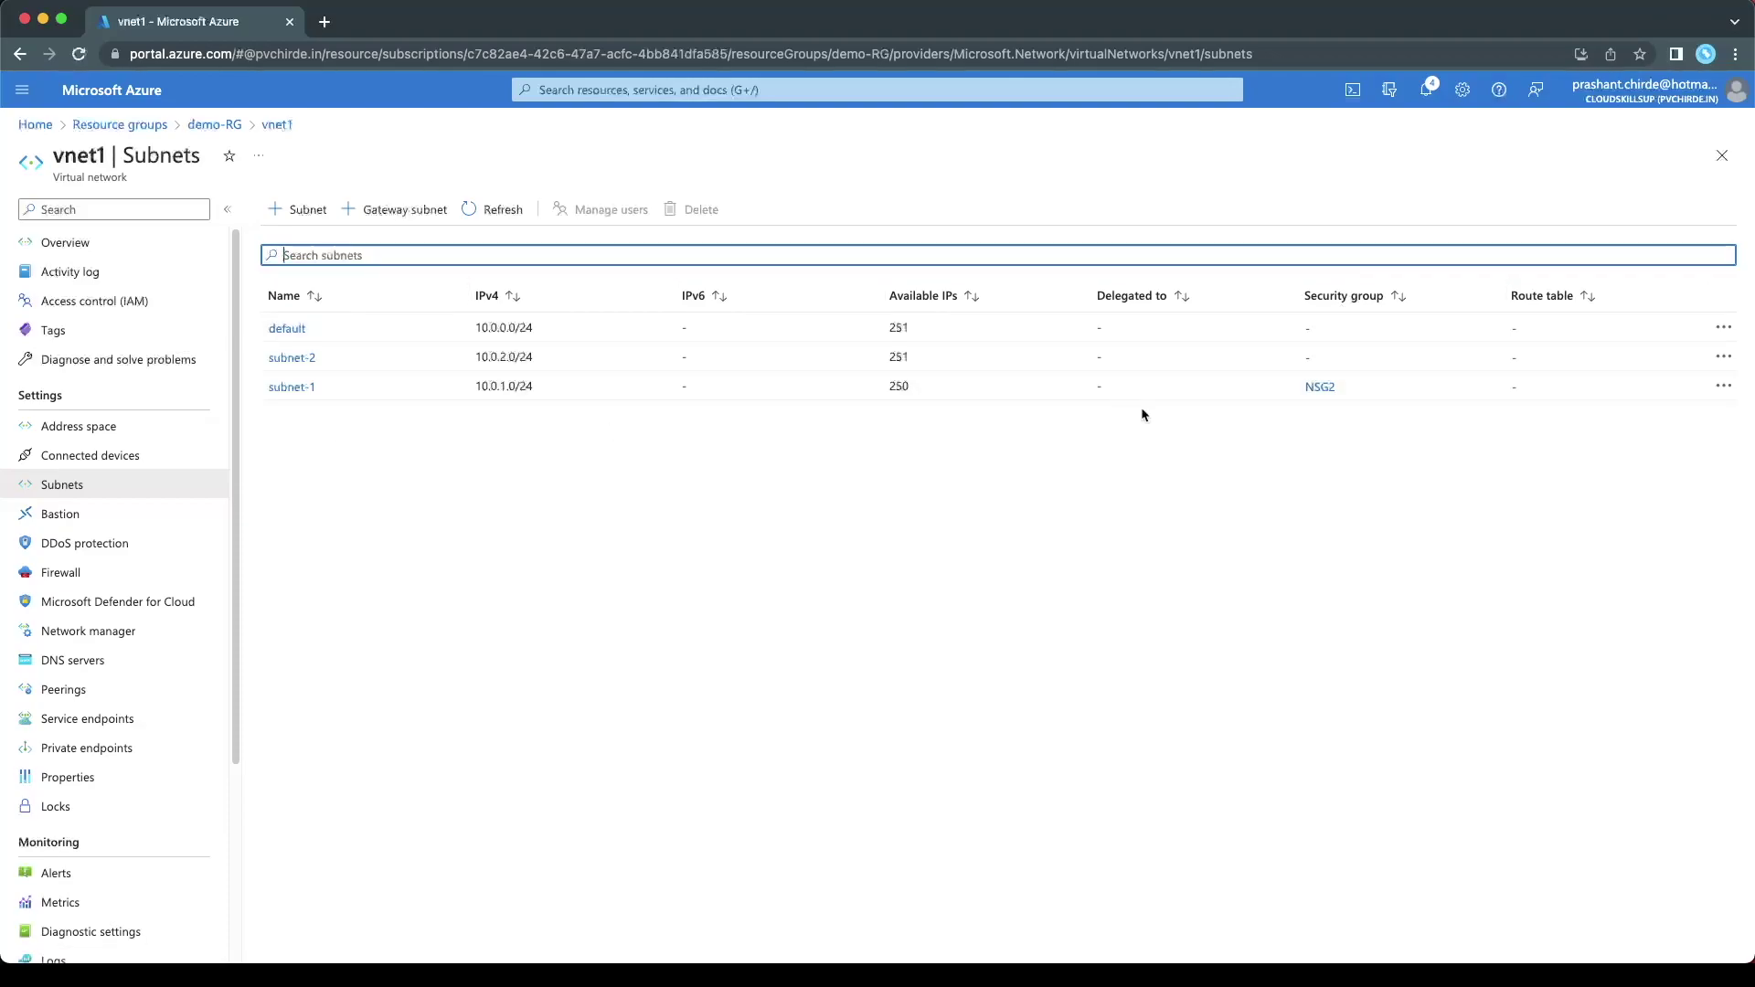
left_click(1320, 387)
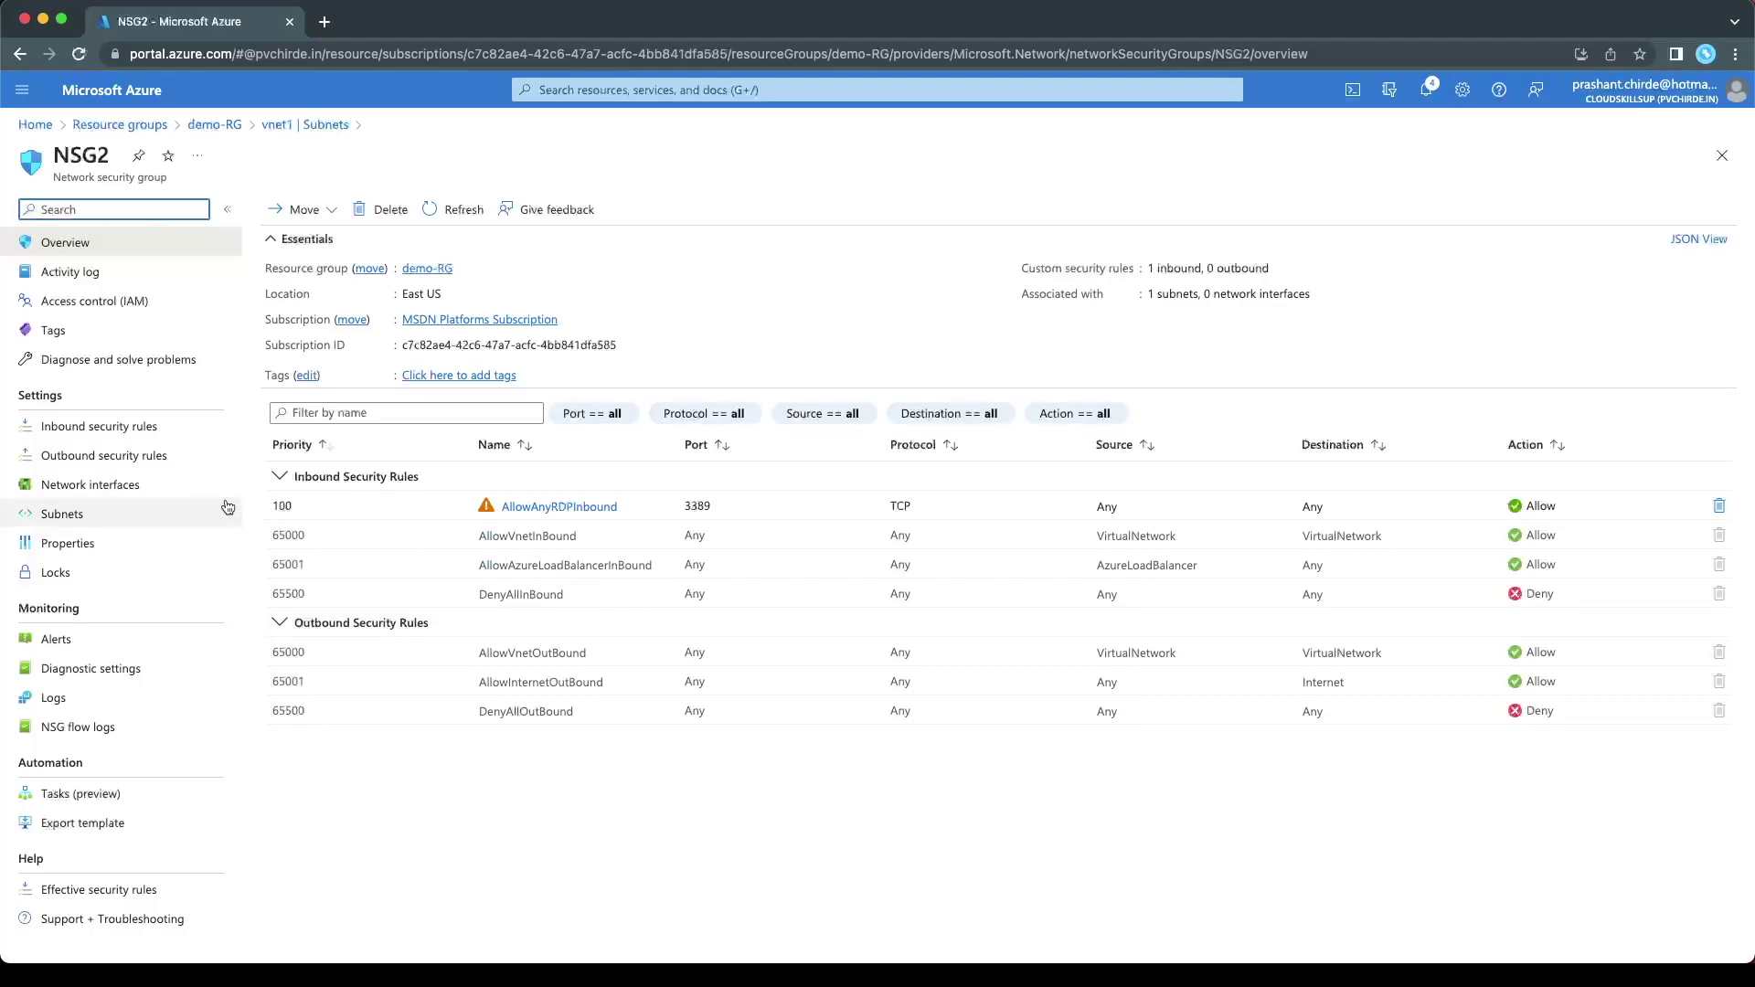
left_click(139, 461)
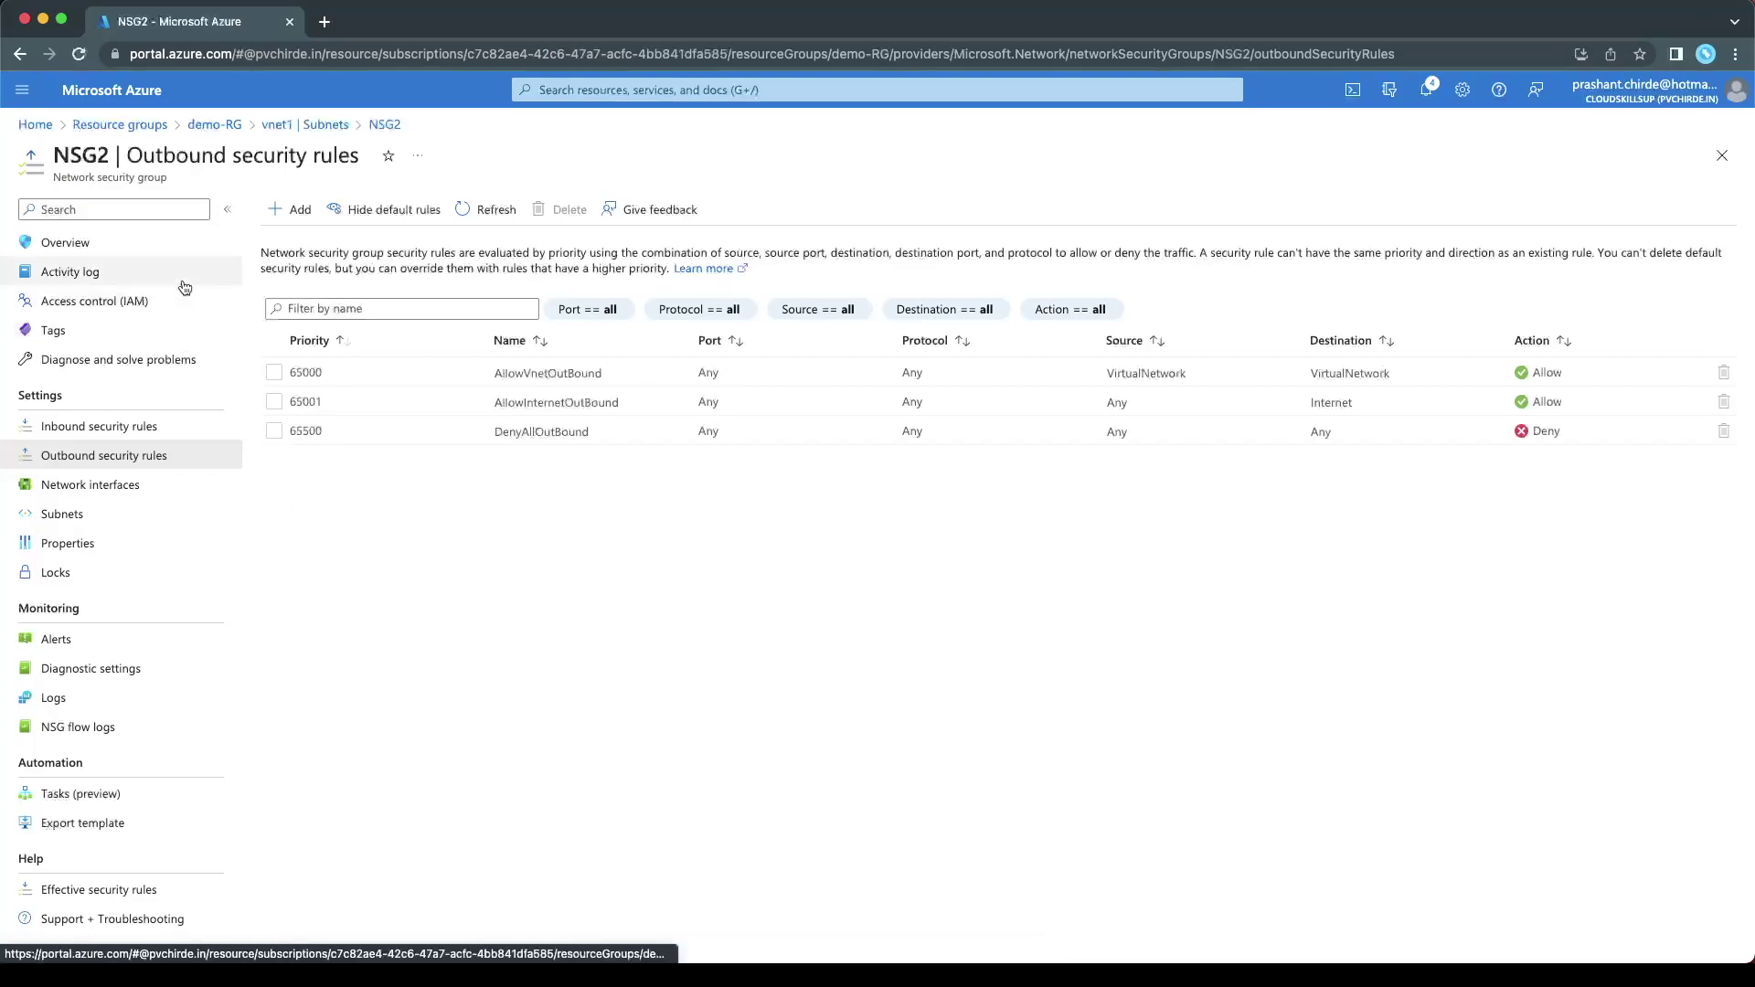
Start a new outbound security rule in NSG2 with its source set to the VirtualNetwork service tag.
left_click(294, 216)
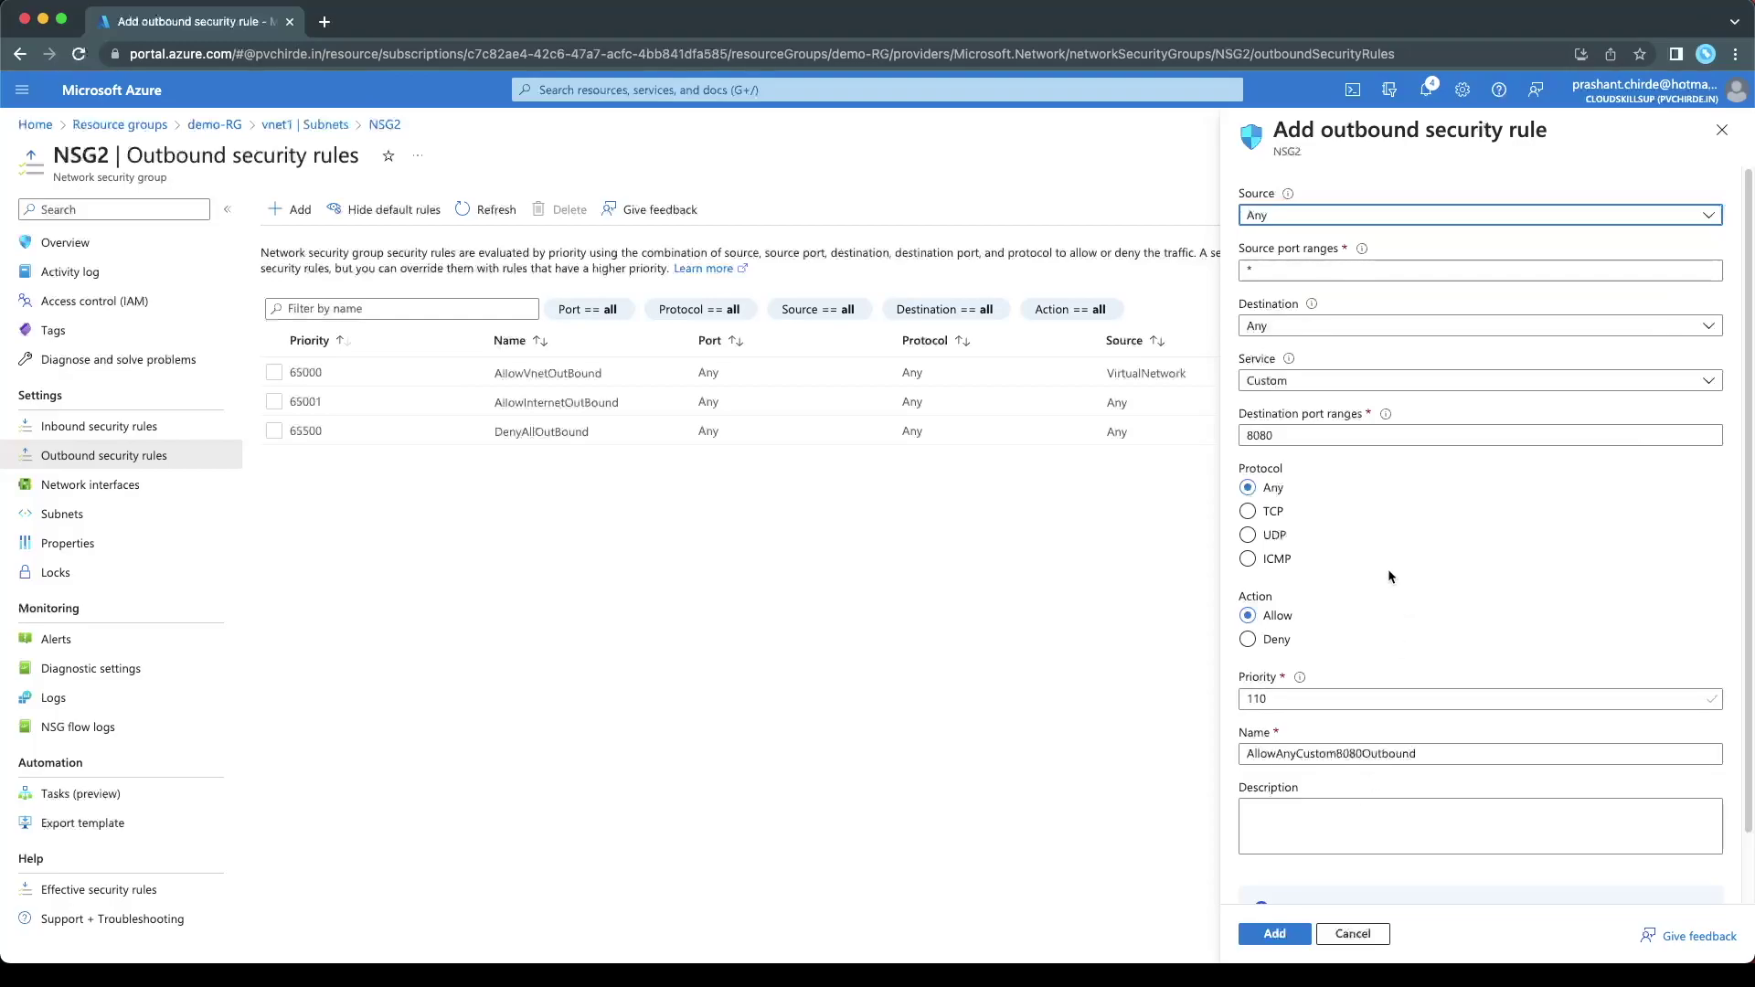
left_click(1369, 220)
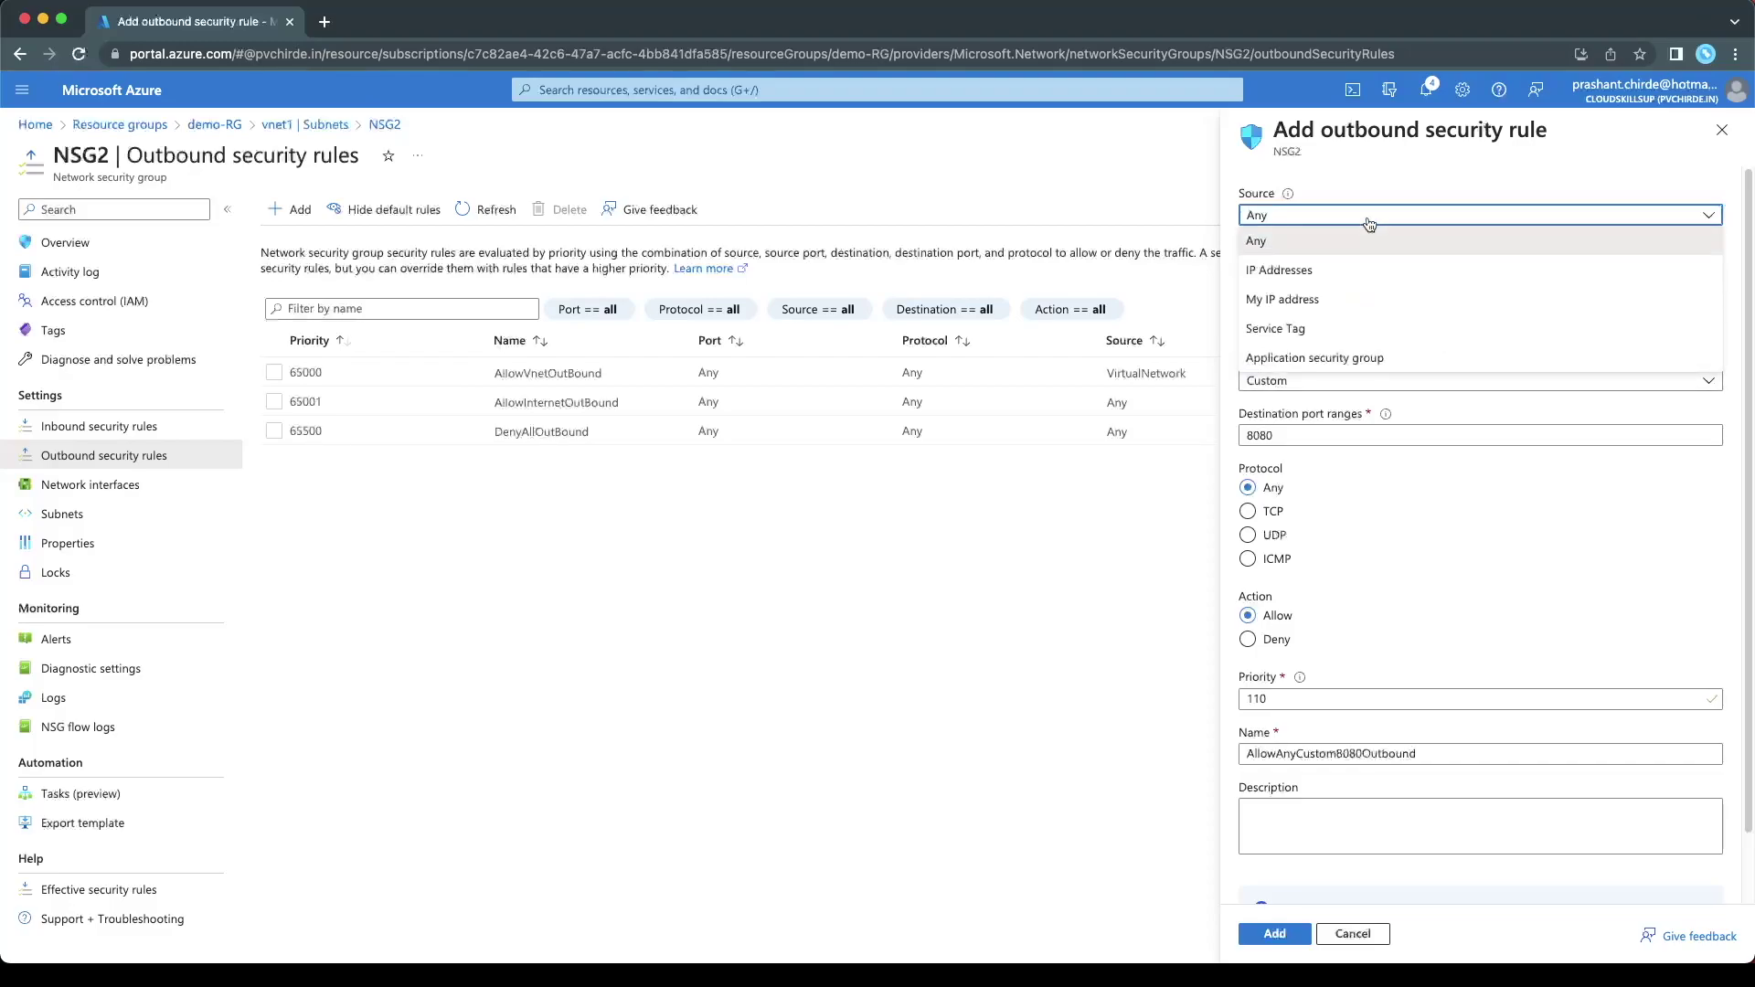
left_click(1337, 327)
left_click(1327, 272)
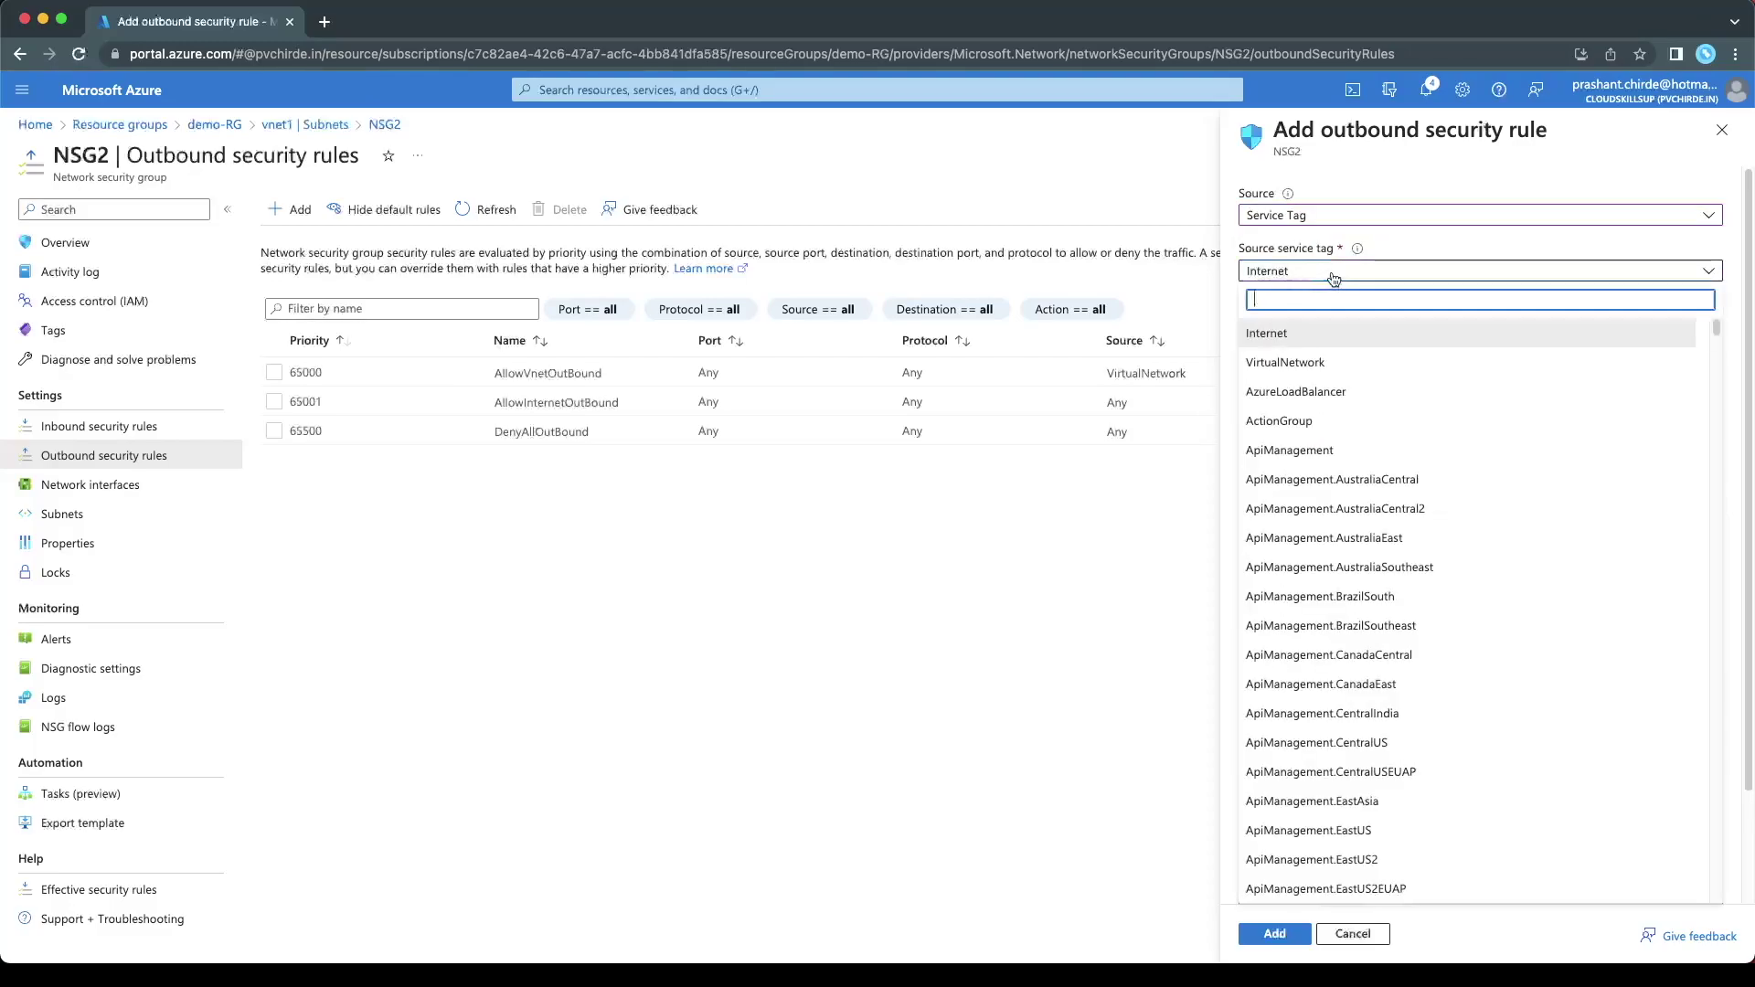
left_click(1317, 362)
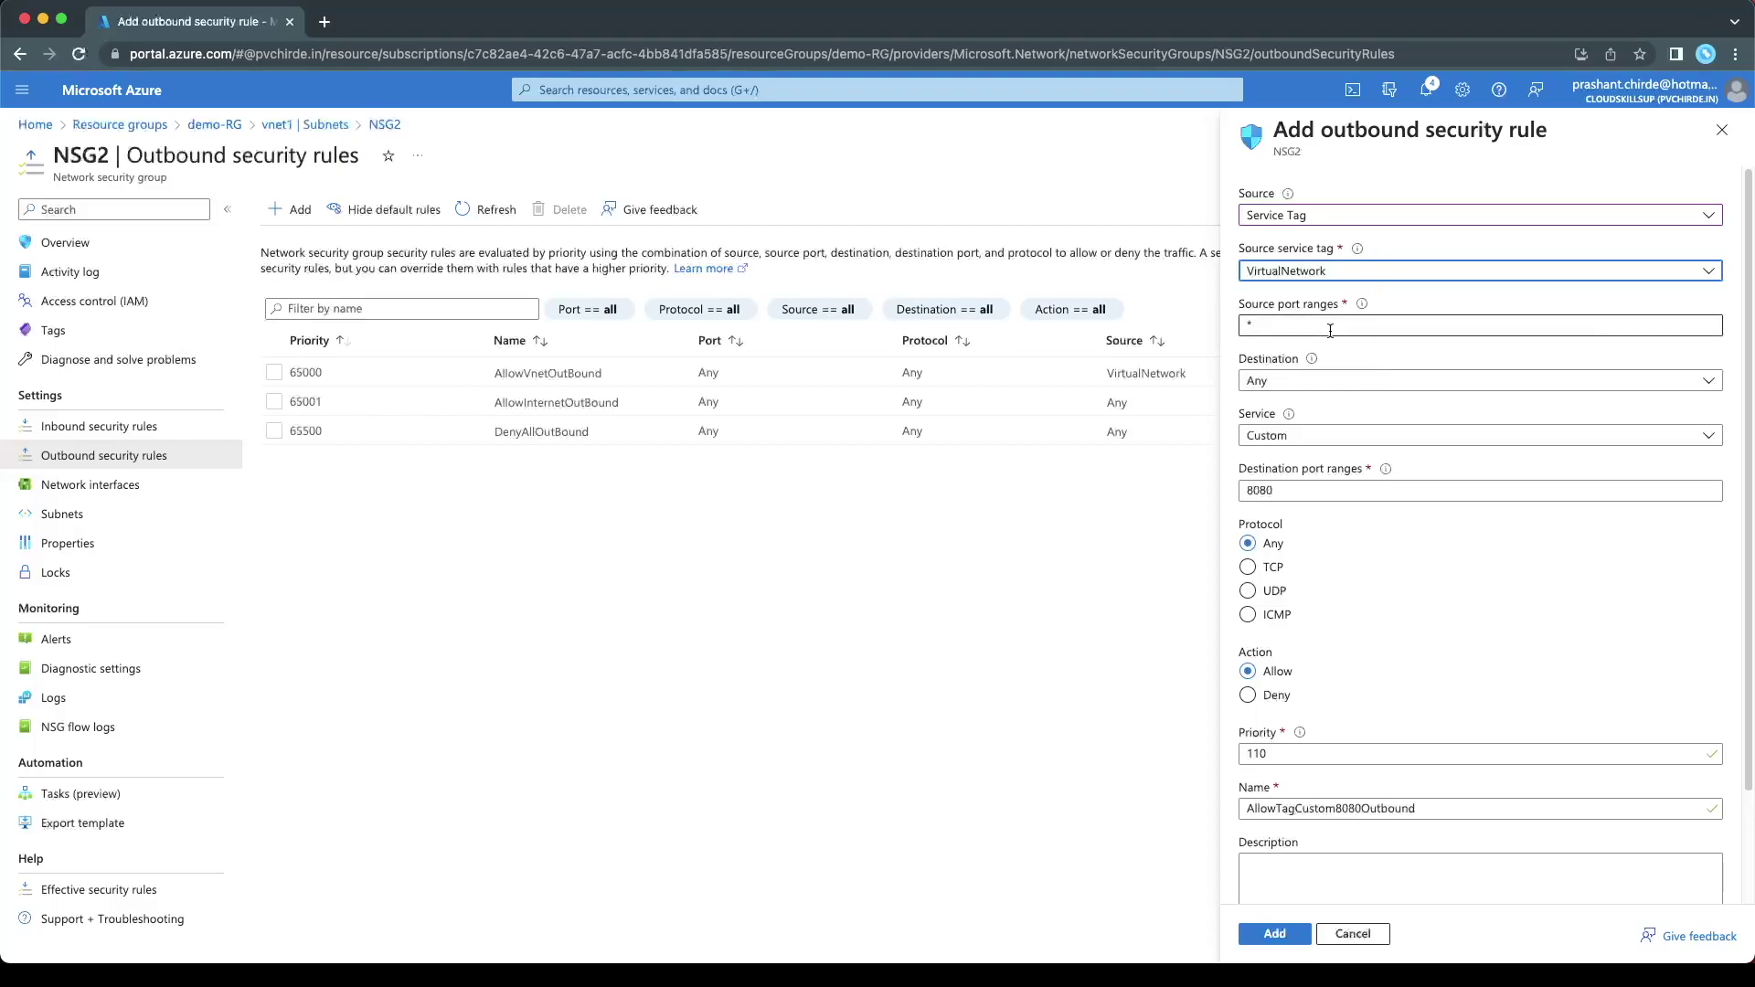
Set the outbound rule's destination to the Internet service tag.
left_click(1355, 384)
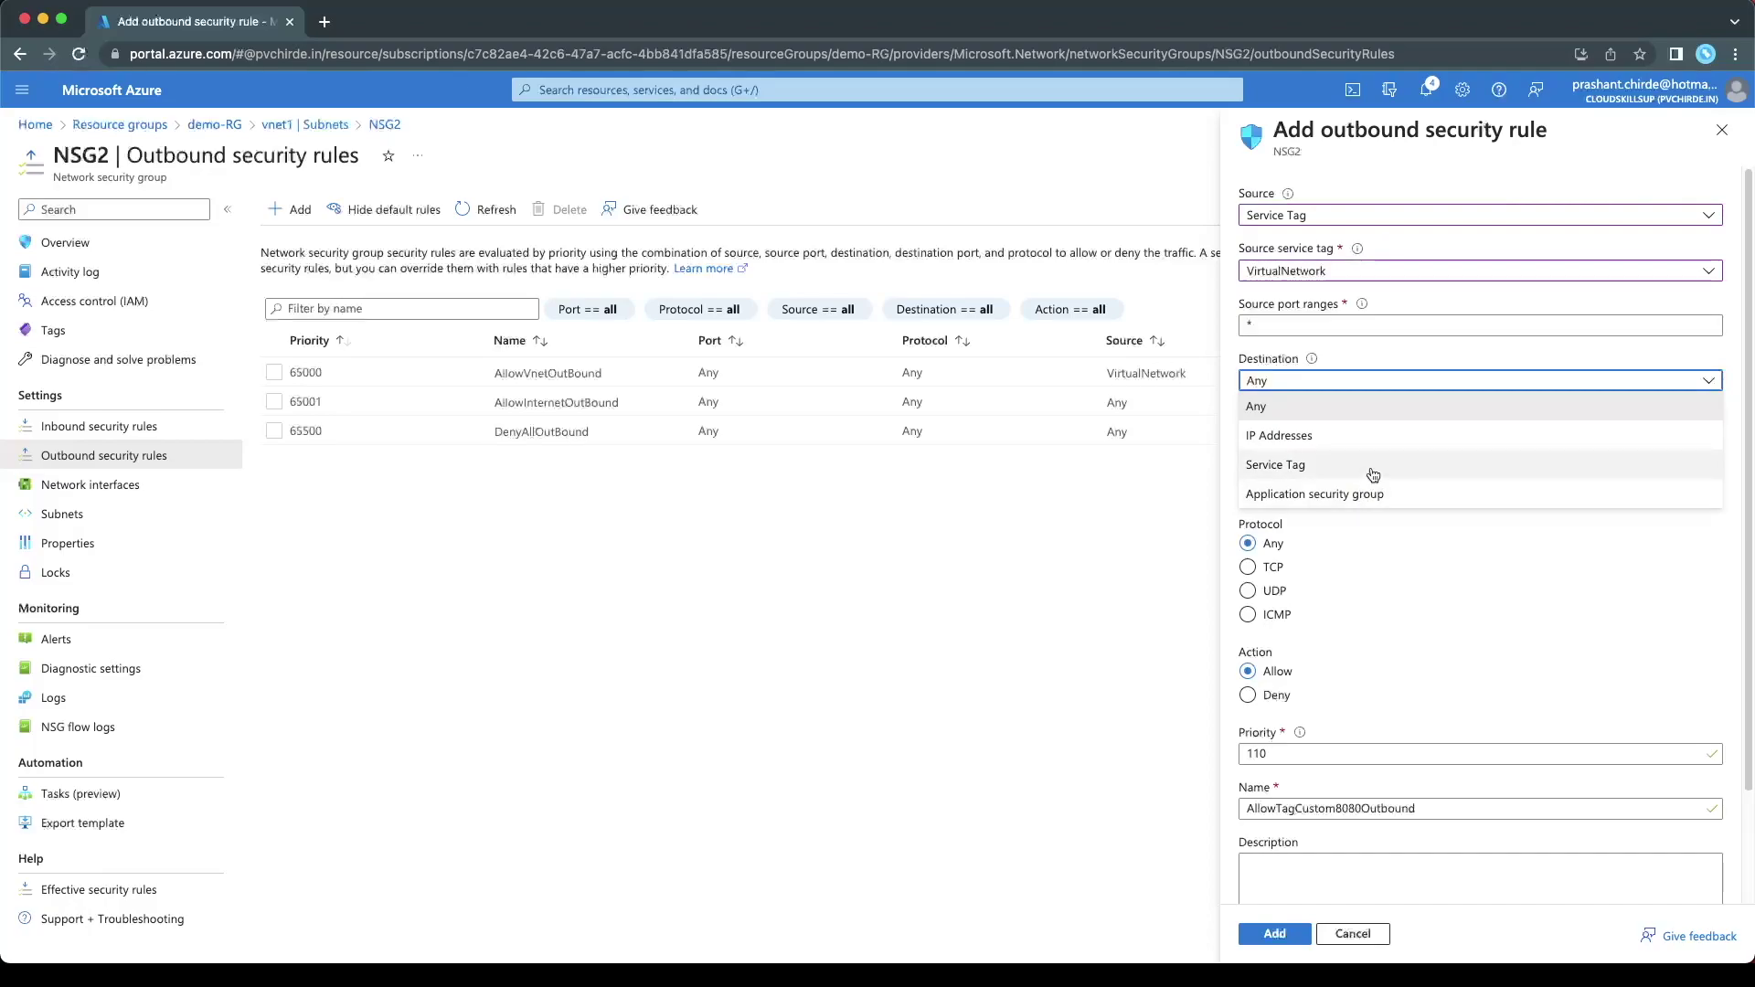
left_click(1372, 474)
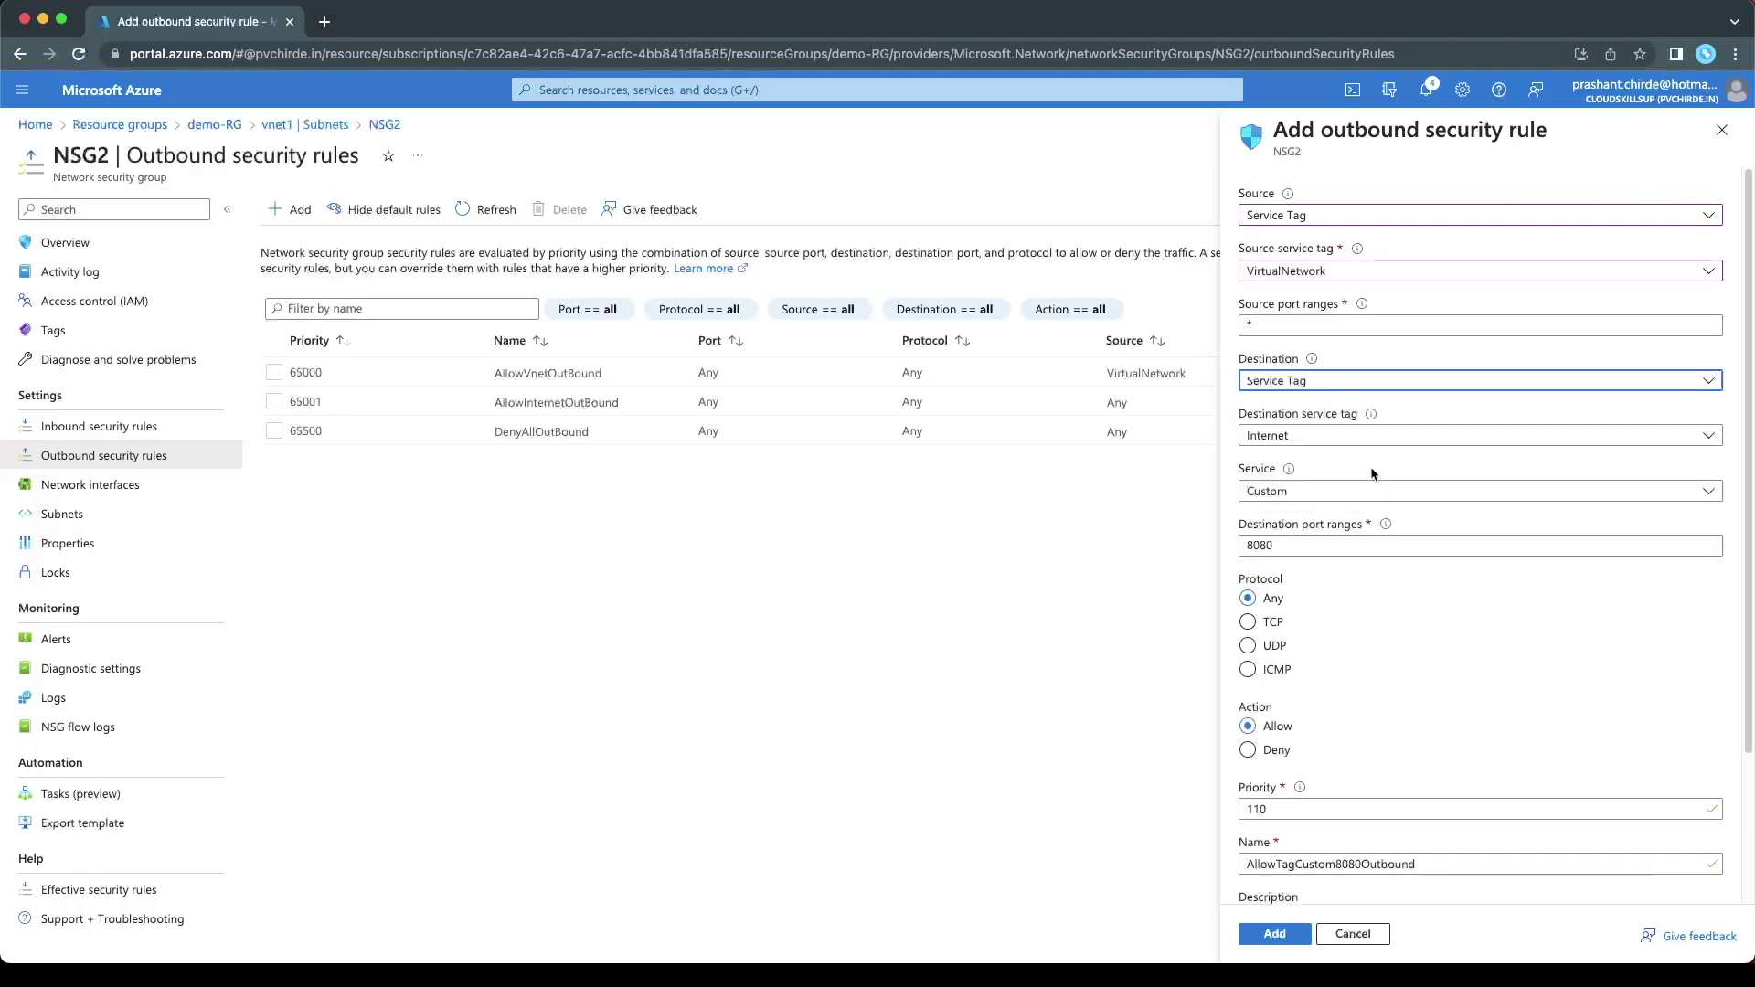
left_click(1322, 436)
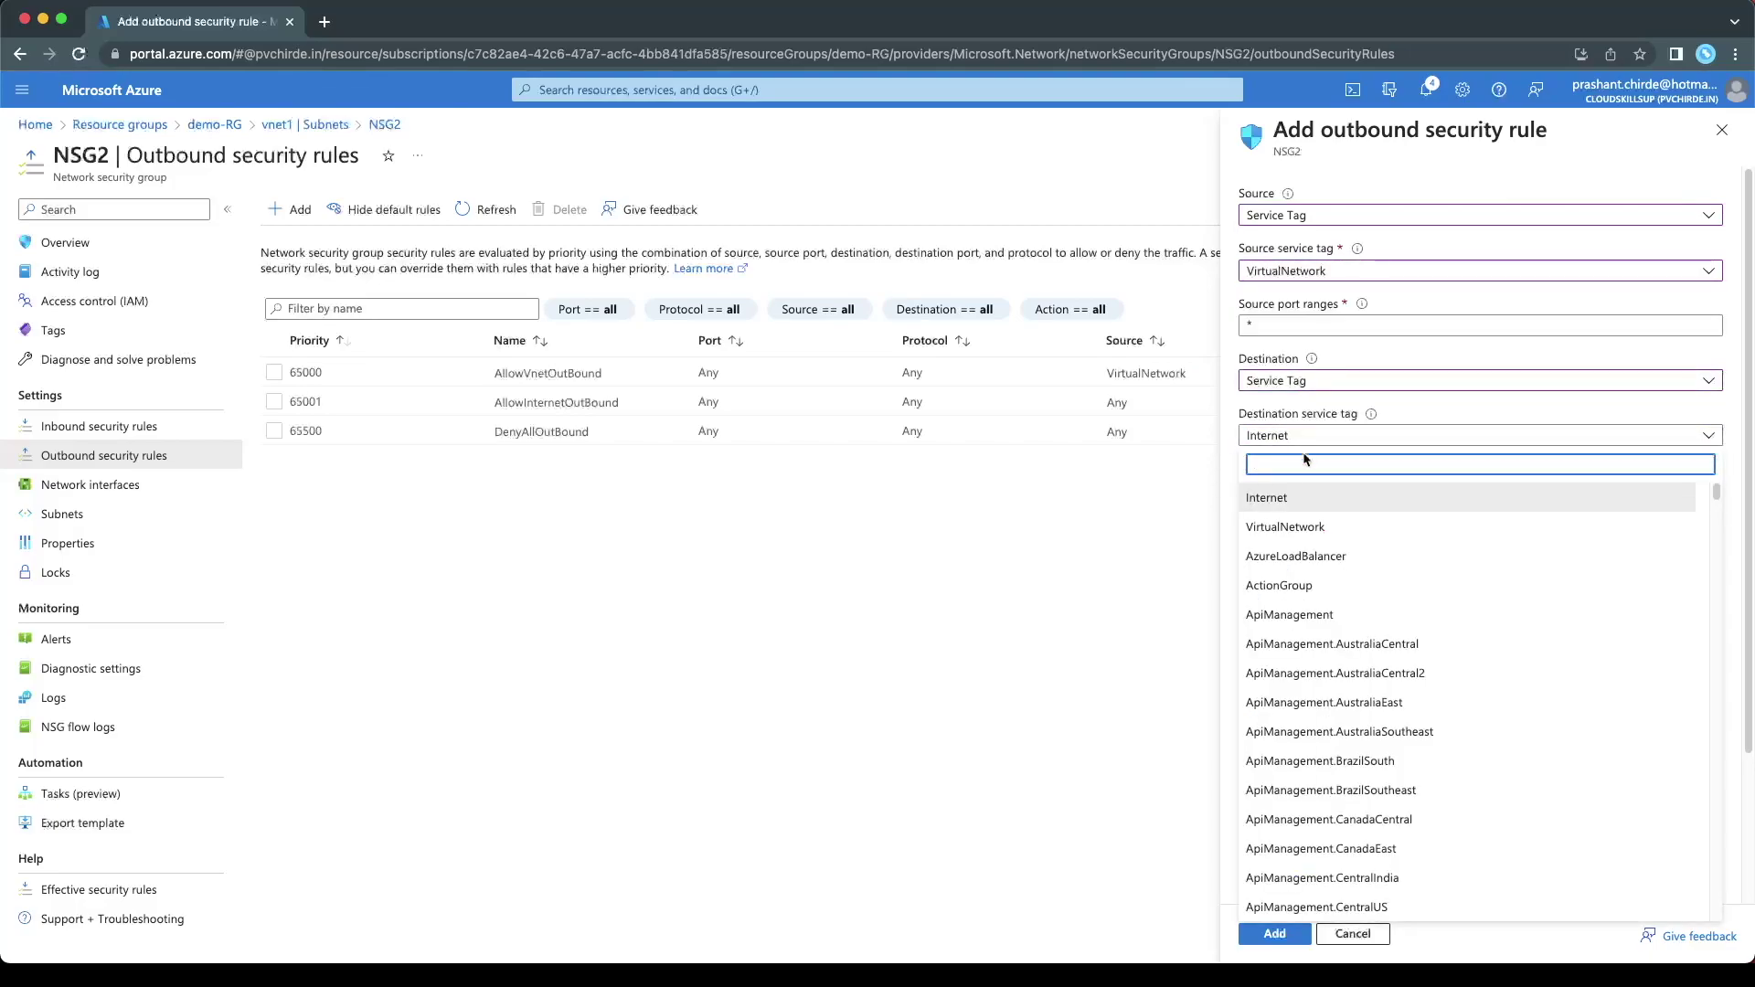
left_click(1300, 504)
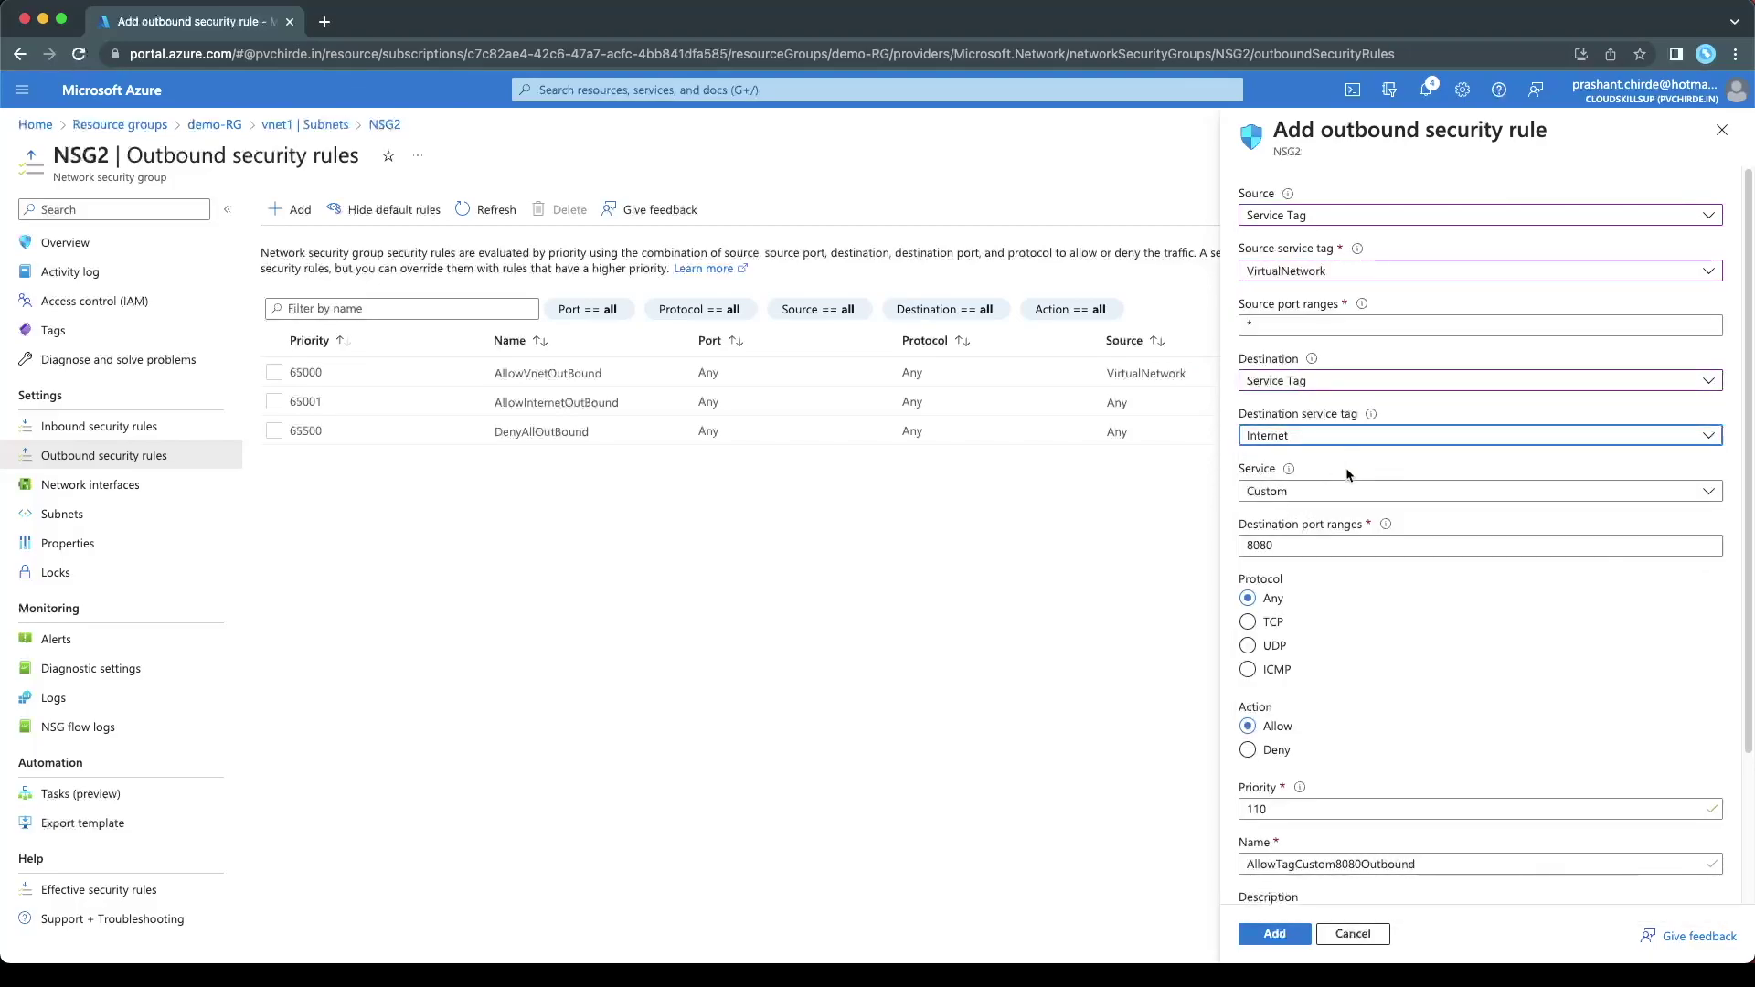
Set the rule's destination port ranges to * and its action to Deny.
left_click(1302, 548)
left_click_drag(1302, 552, 1240, 547)
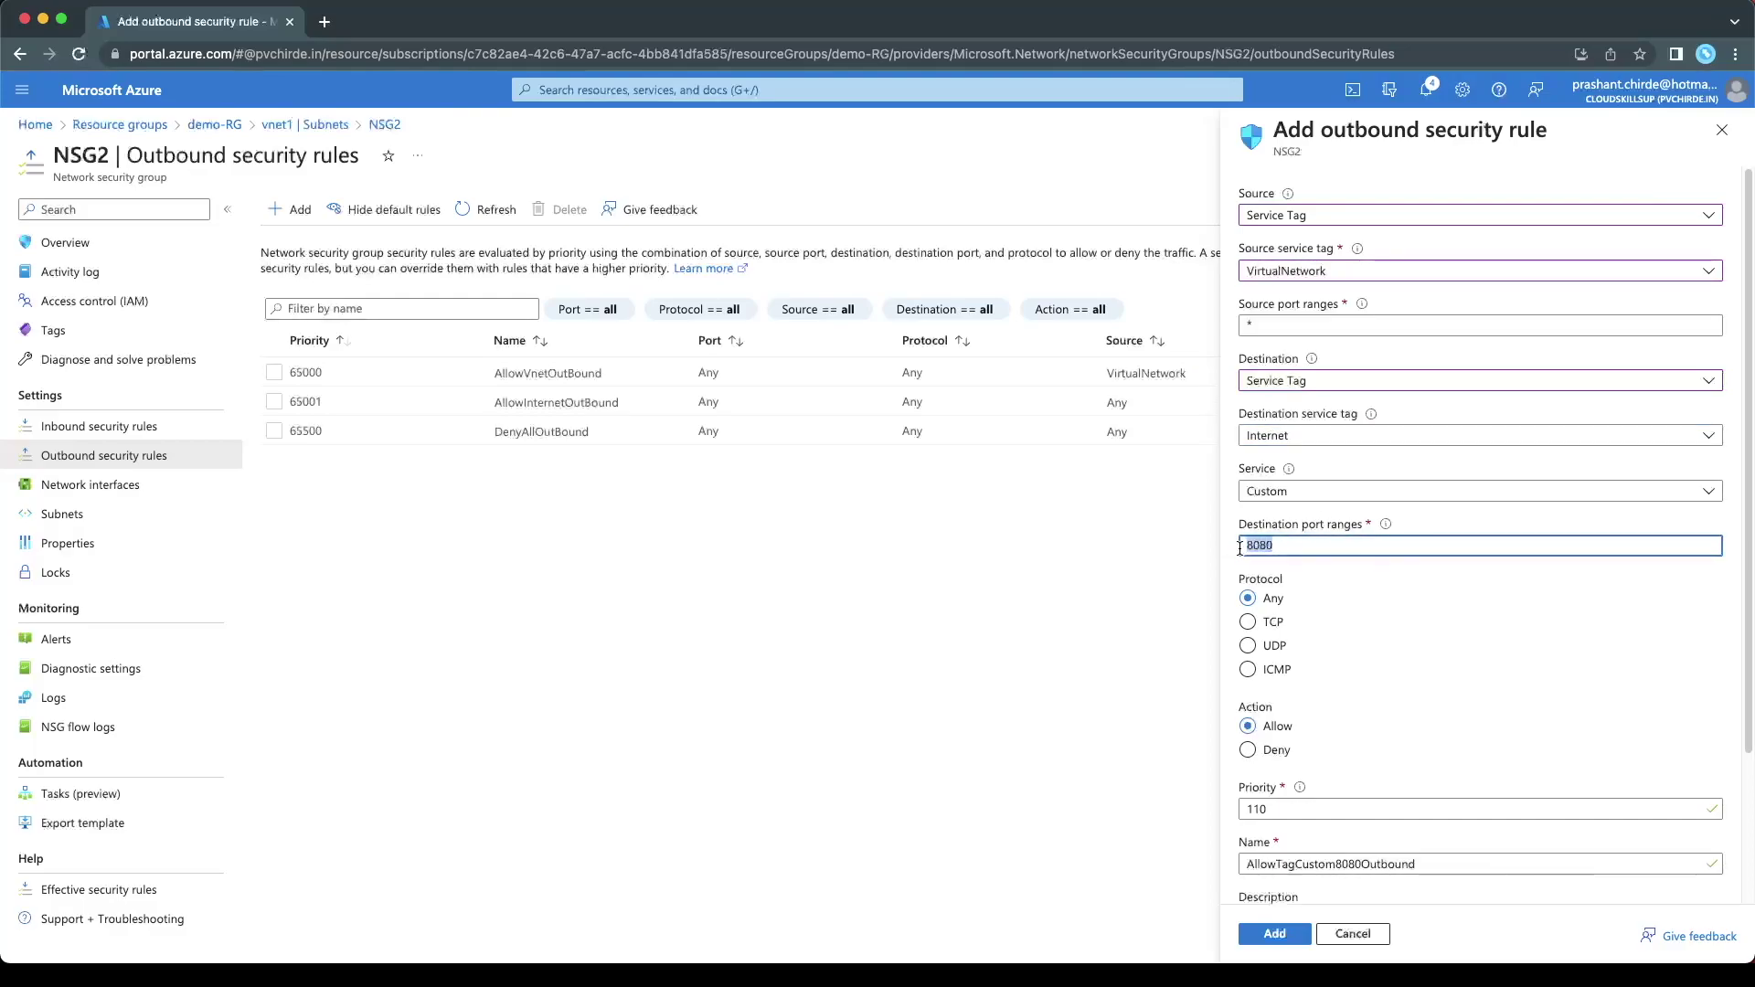
type("*")
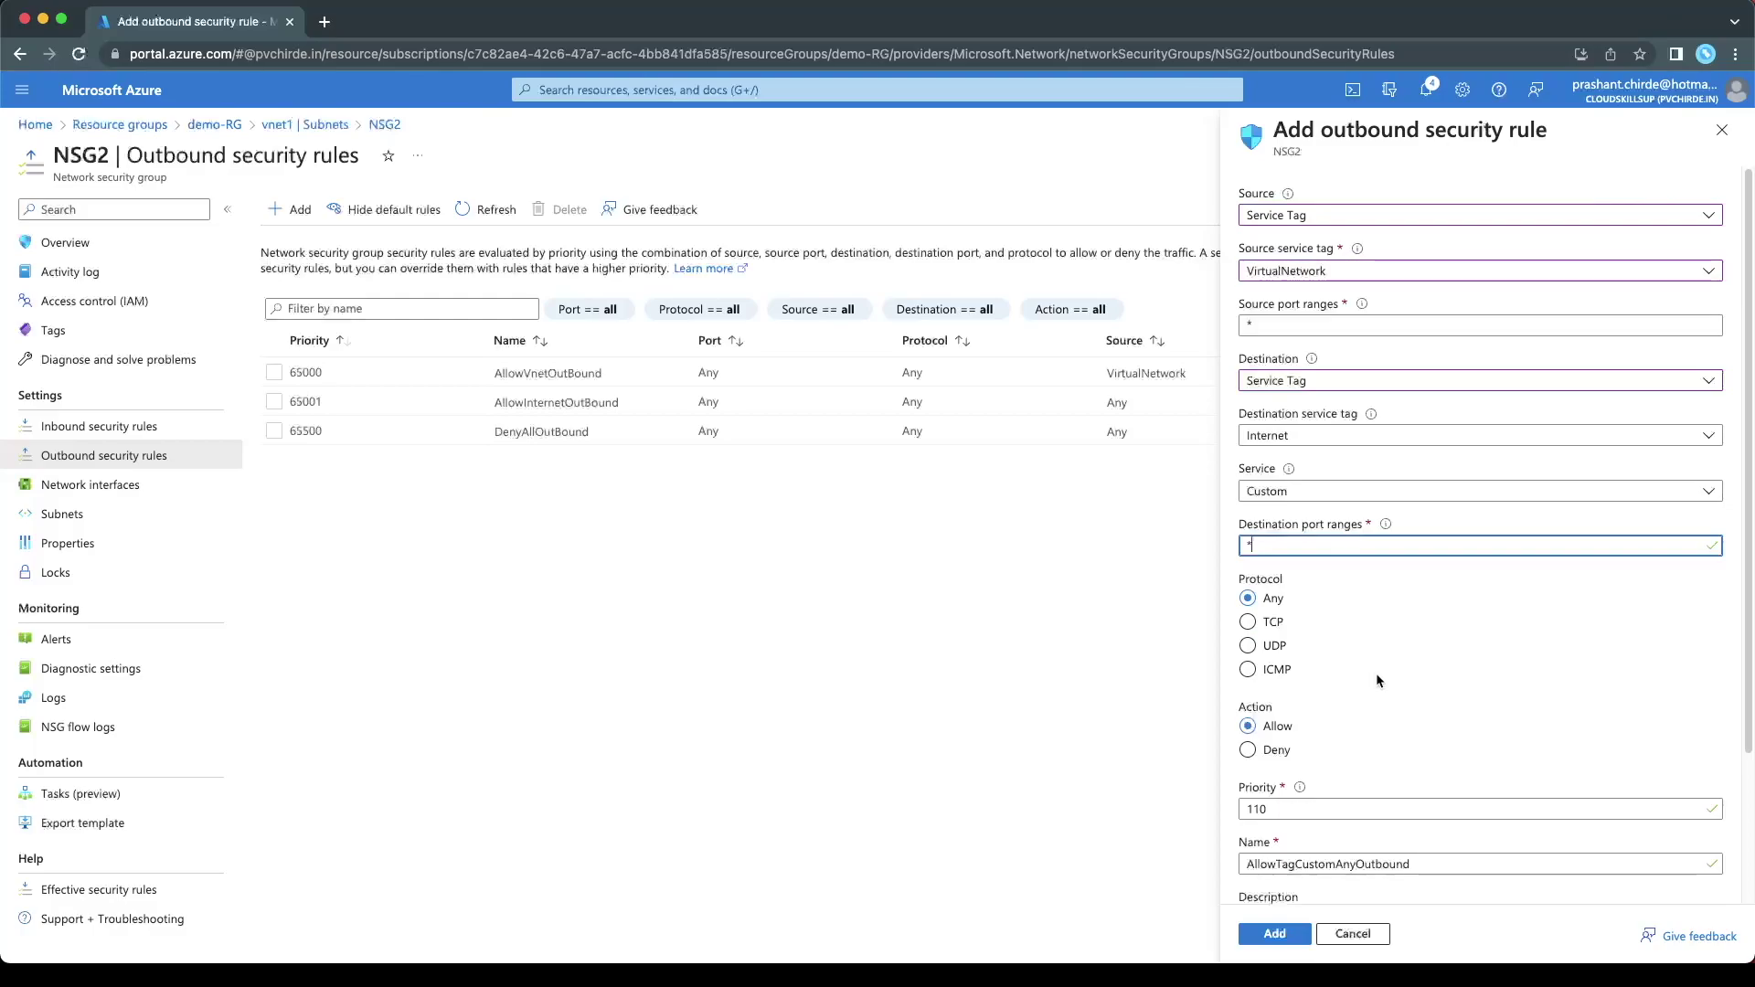
scroll(1377, 680, "down", 2)
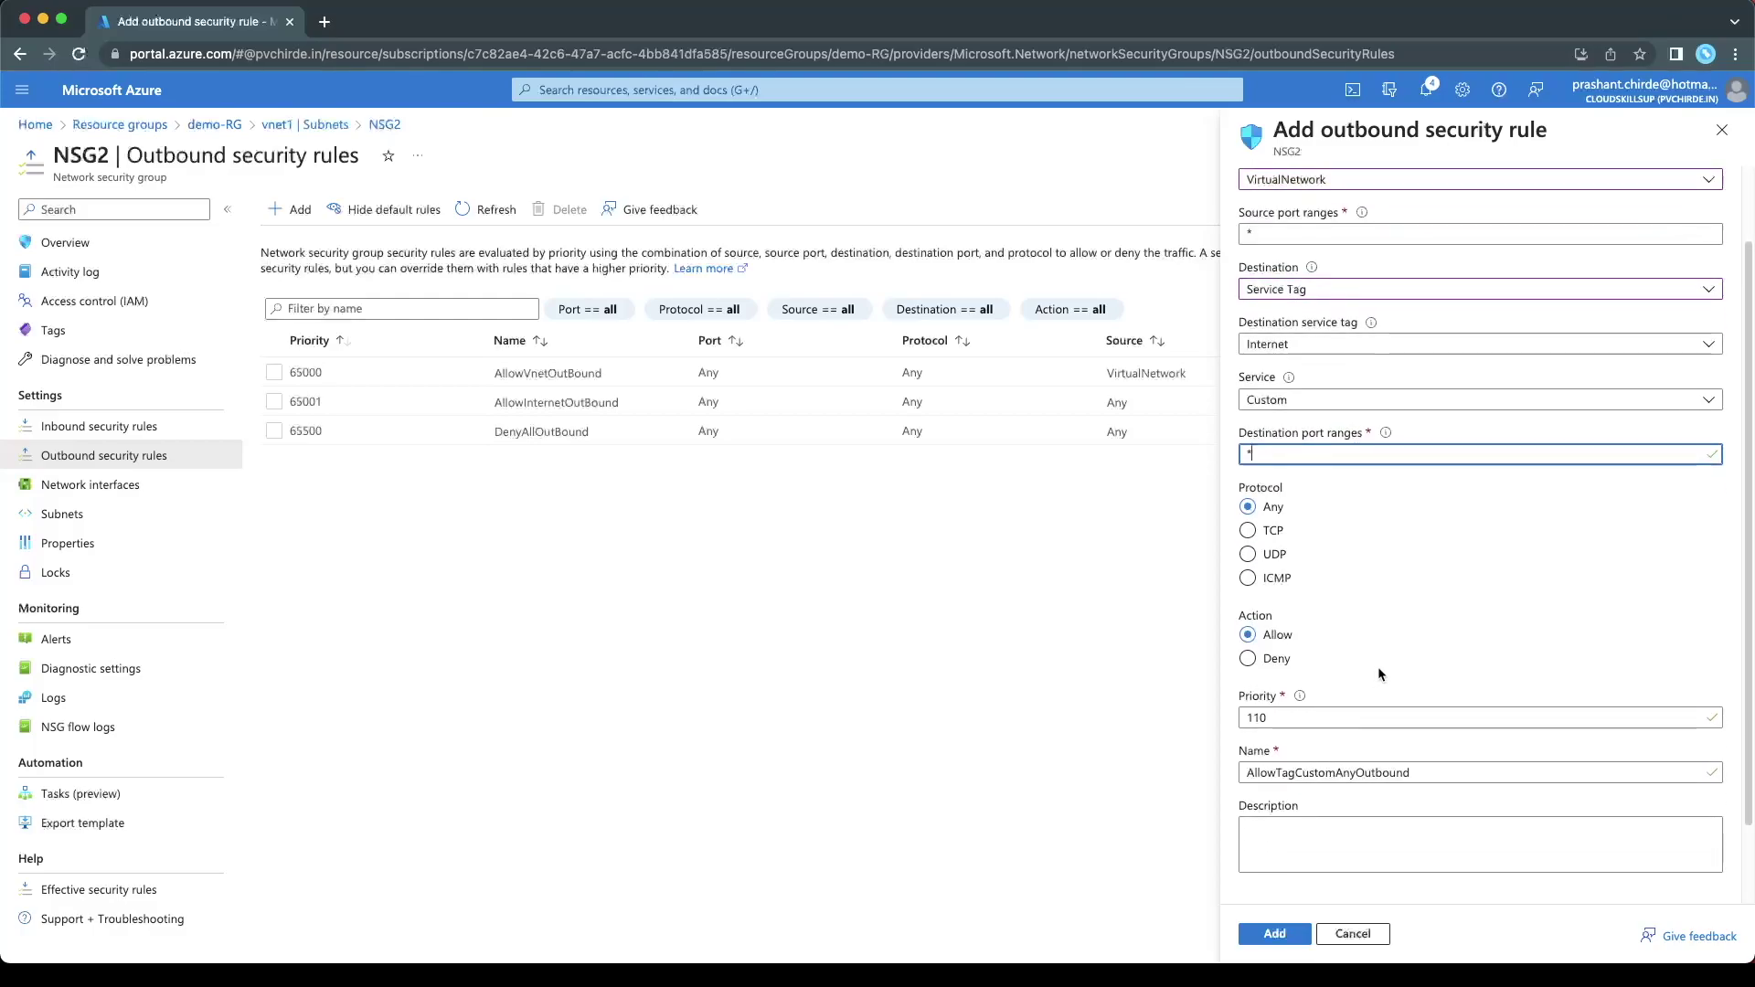
left_click(1251, 662)
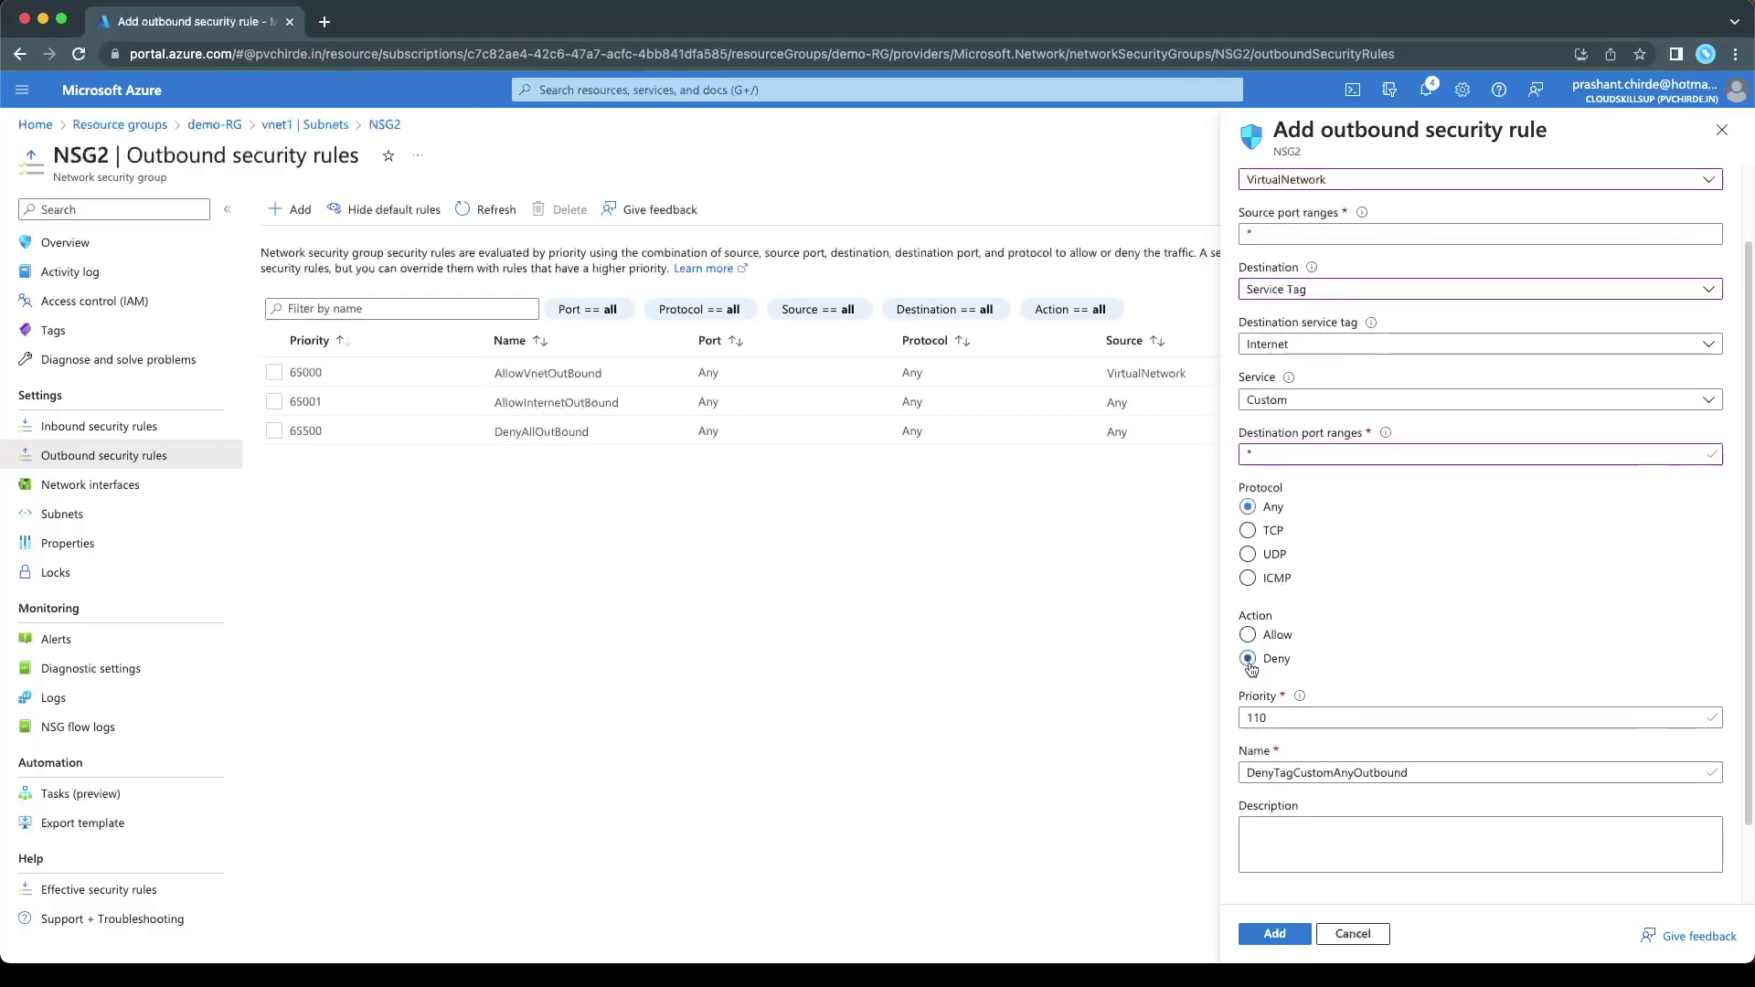
mouse_move(1278, 773)
left_mouse_down()
mouse_move(1341, 773)
mouse_move(1246, 774)
left_mouse_up()
key("BackSpace")
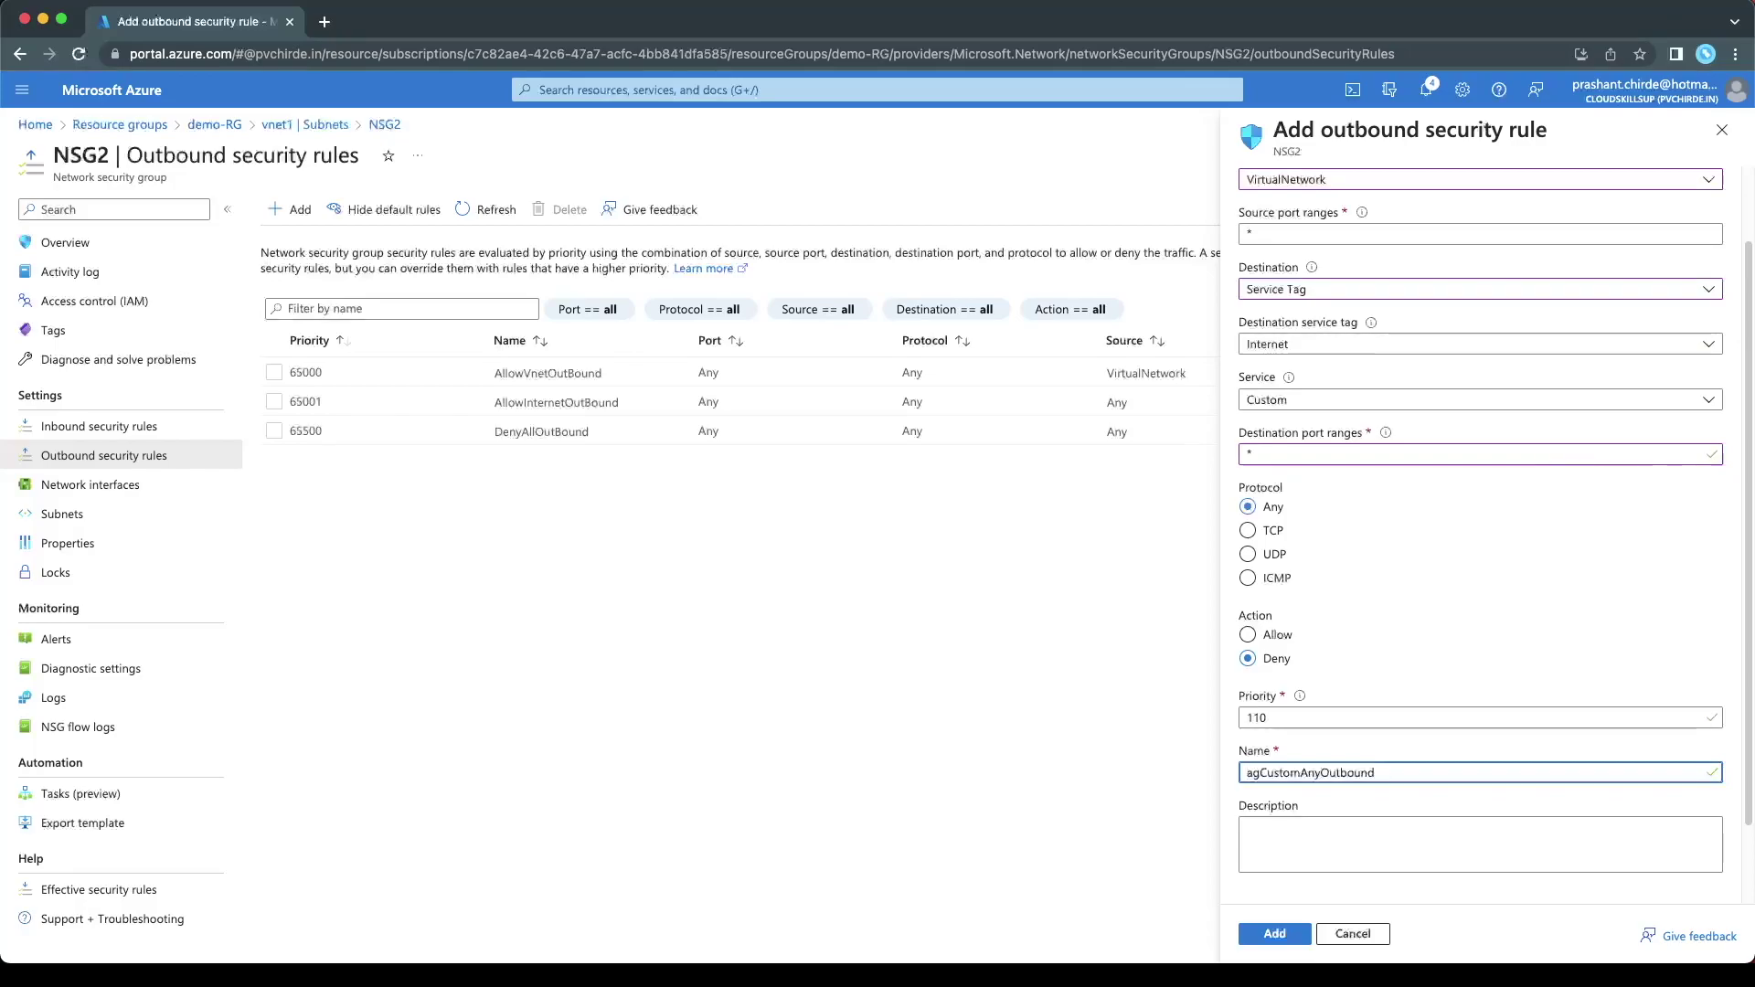
key("super+z")
Name the new outbound rule DenyInternetAccess and add it to NSG2.
left_click(1479, 773)
left_click_drag(1479, 773, 1272, 774)
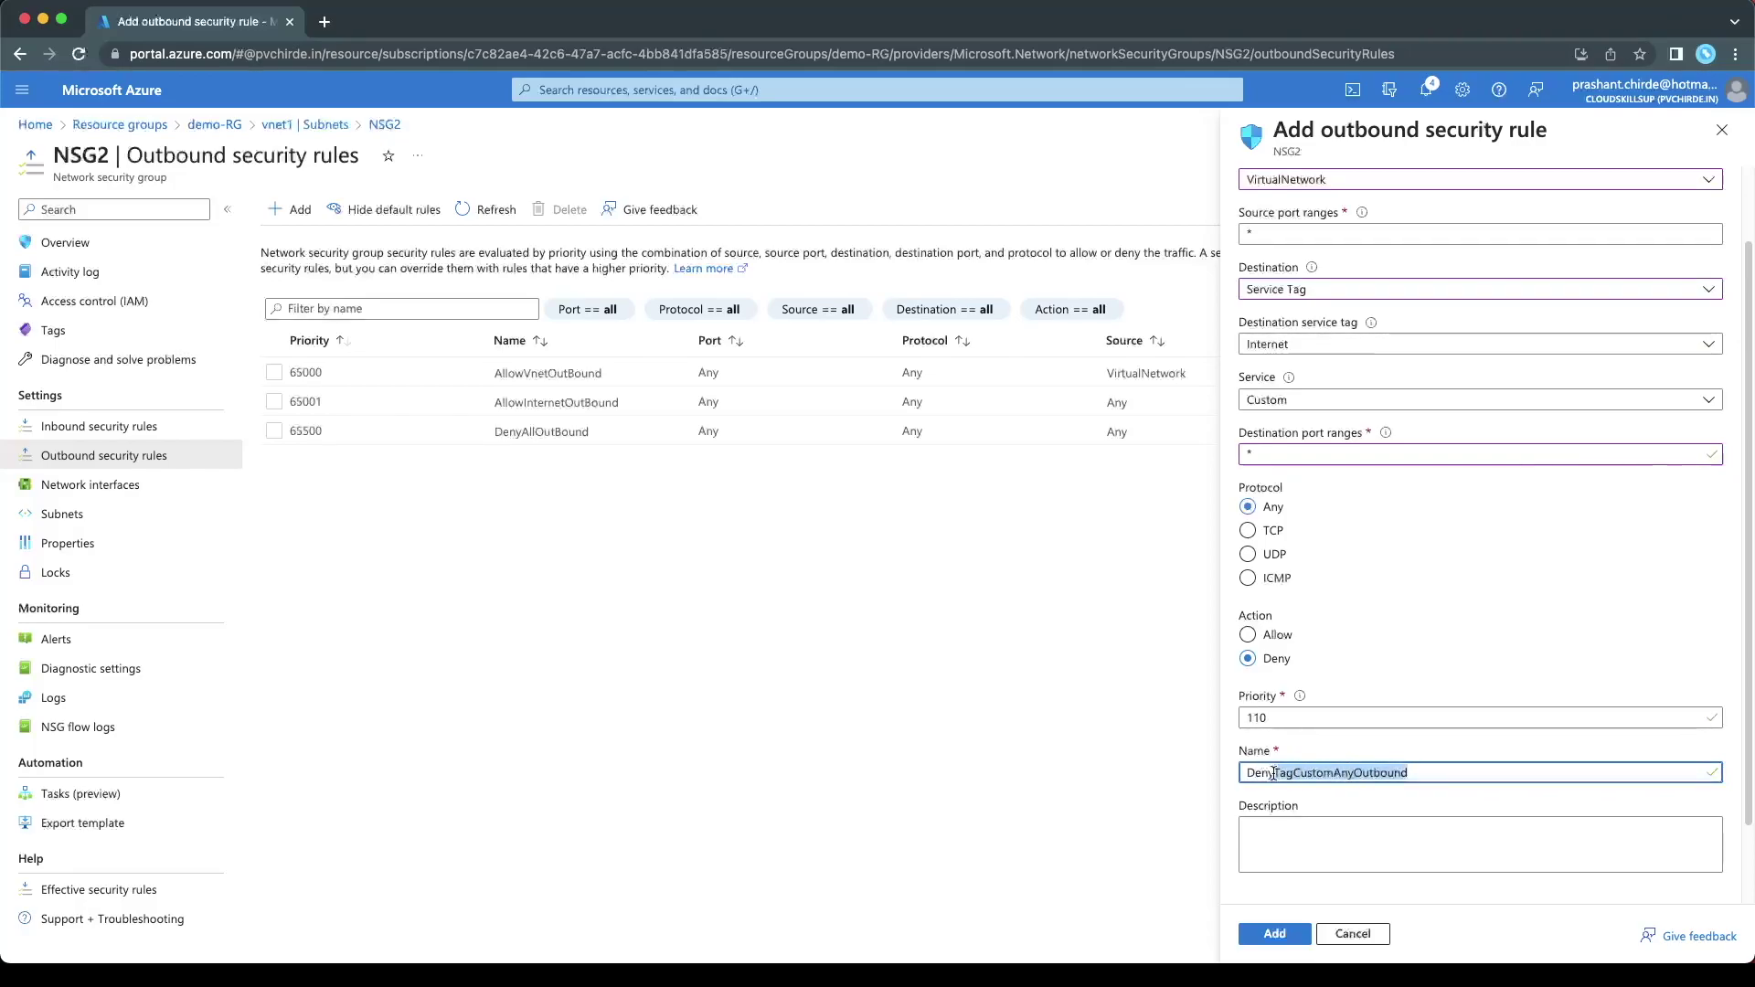
type("InternetAce")
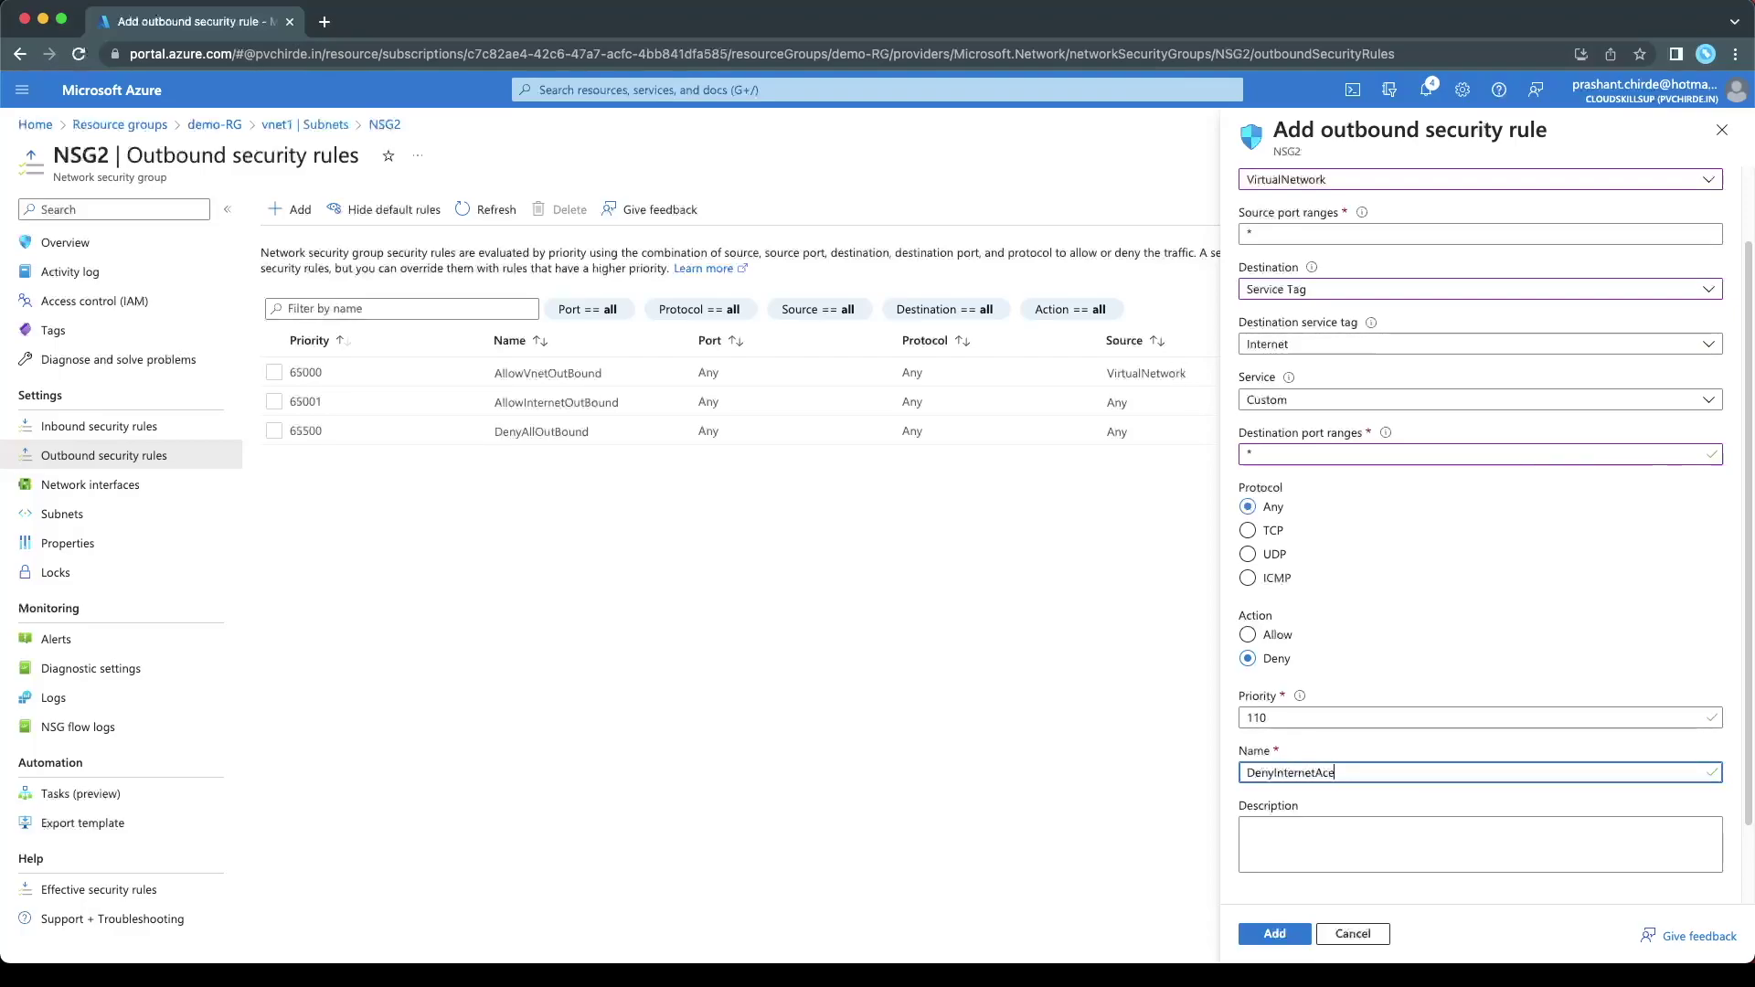
type("ess")
left_click(1446, 607)
left_click(1276, 938)
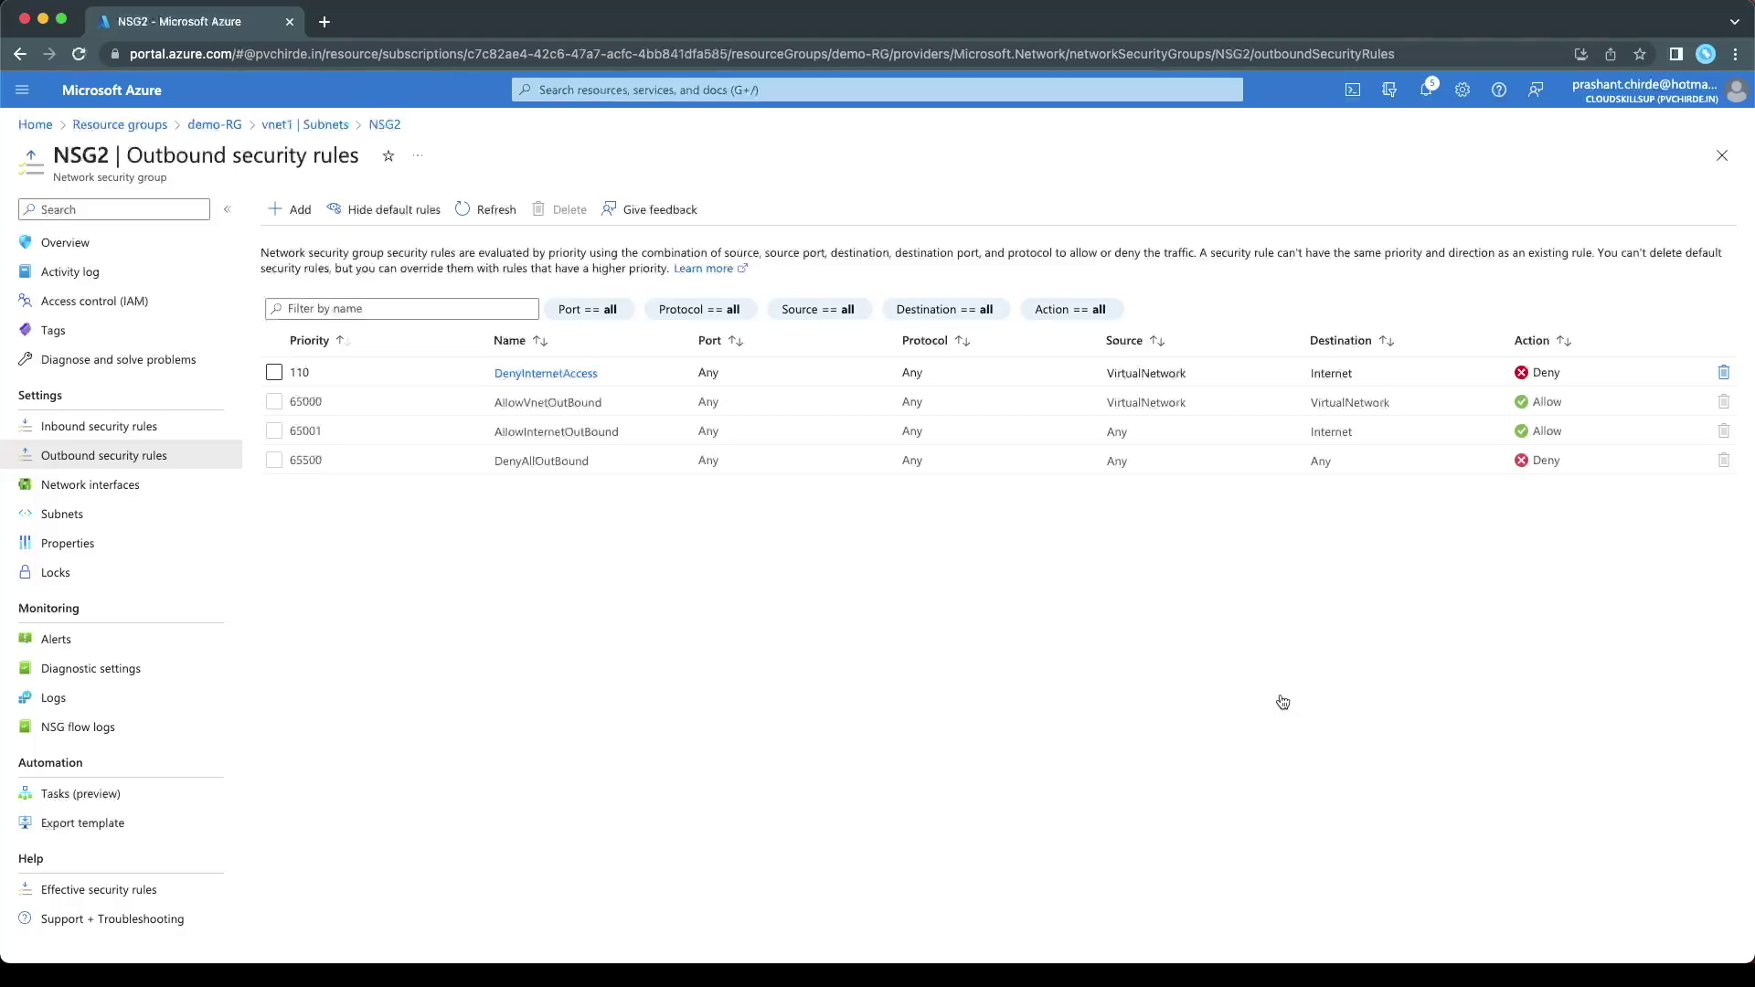
Check the portal notifications for the creation status of the DenyInternetAccess rule.
key("super+Tab")
left_click(973, 460)
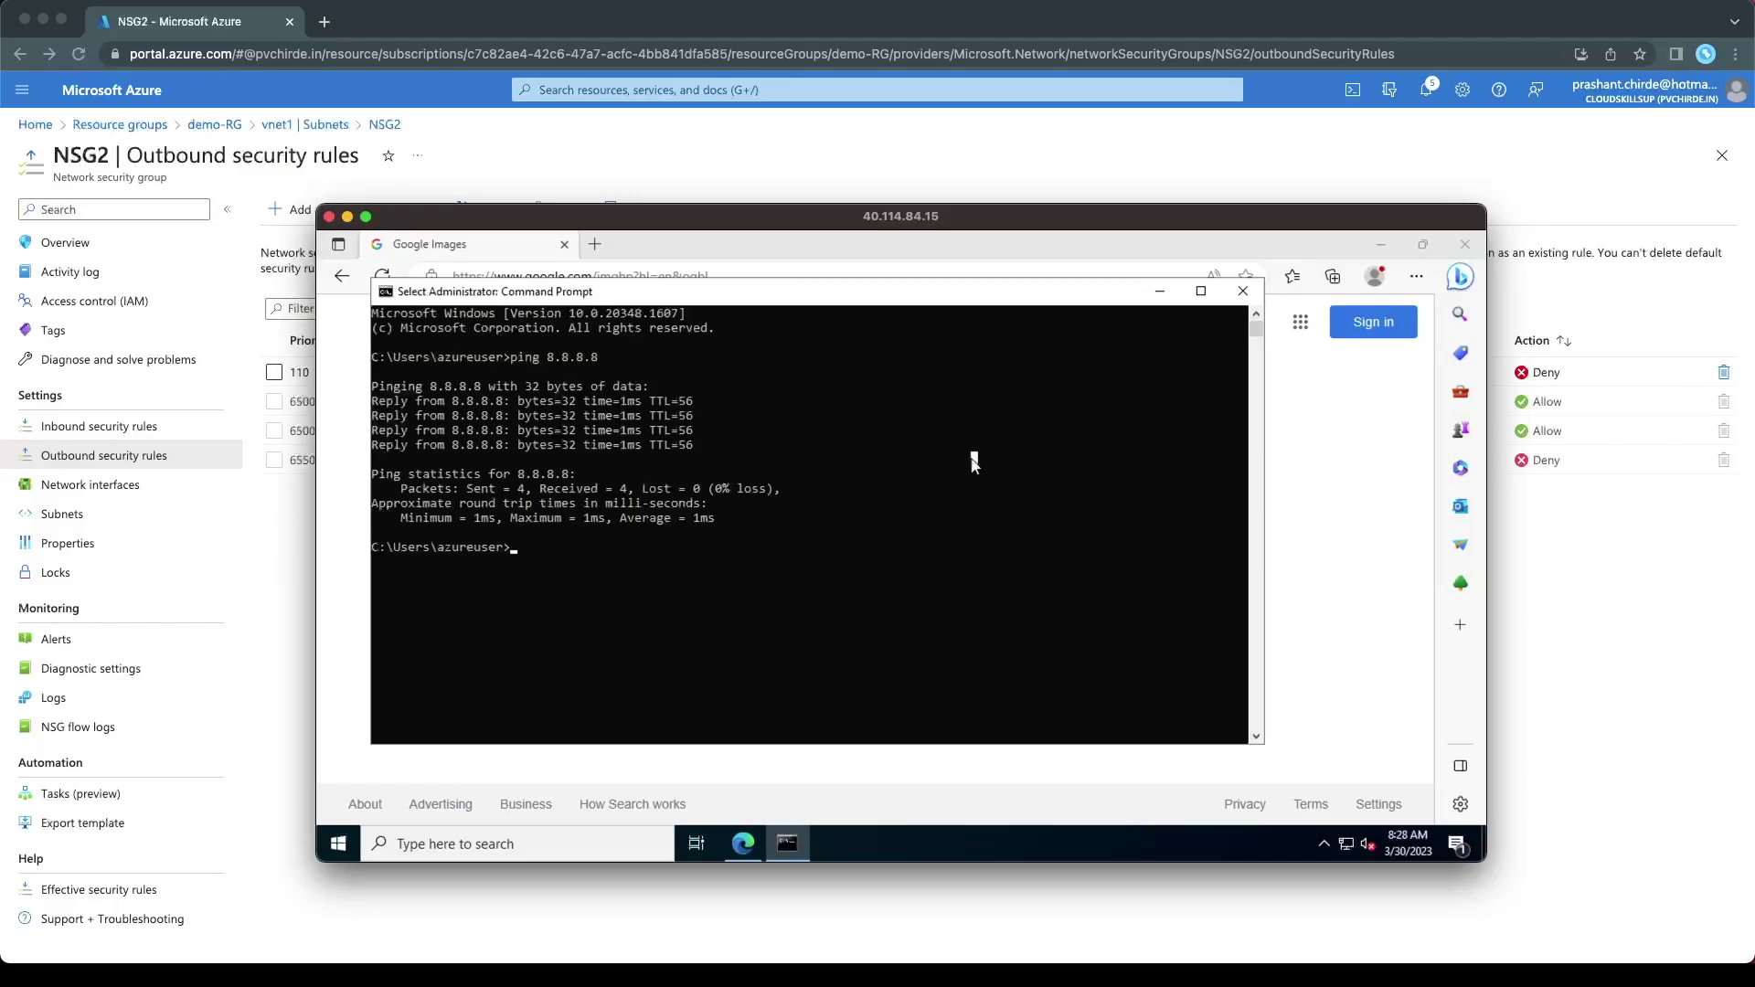
left_click(1432, 97)
left_click(1431, 97)
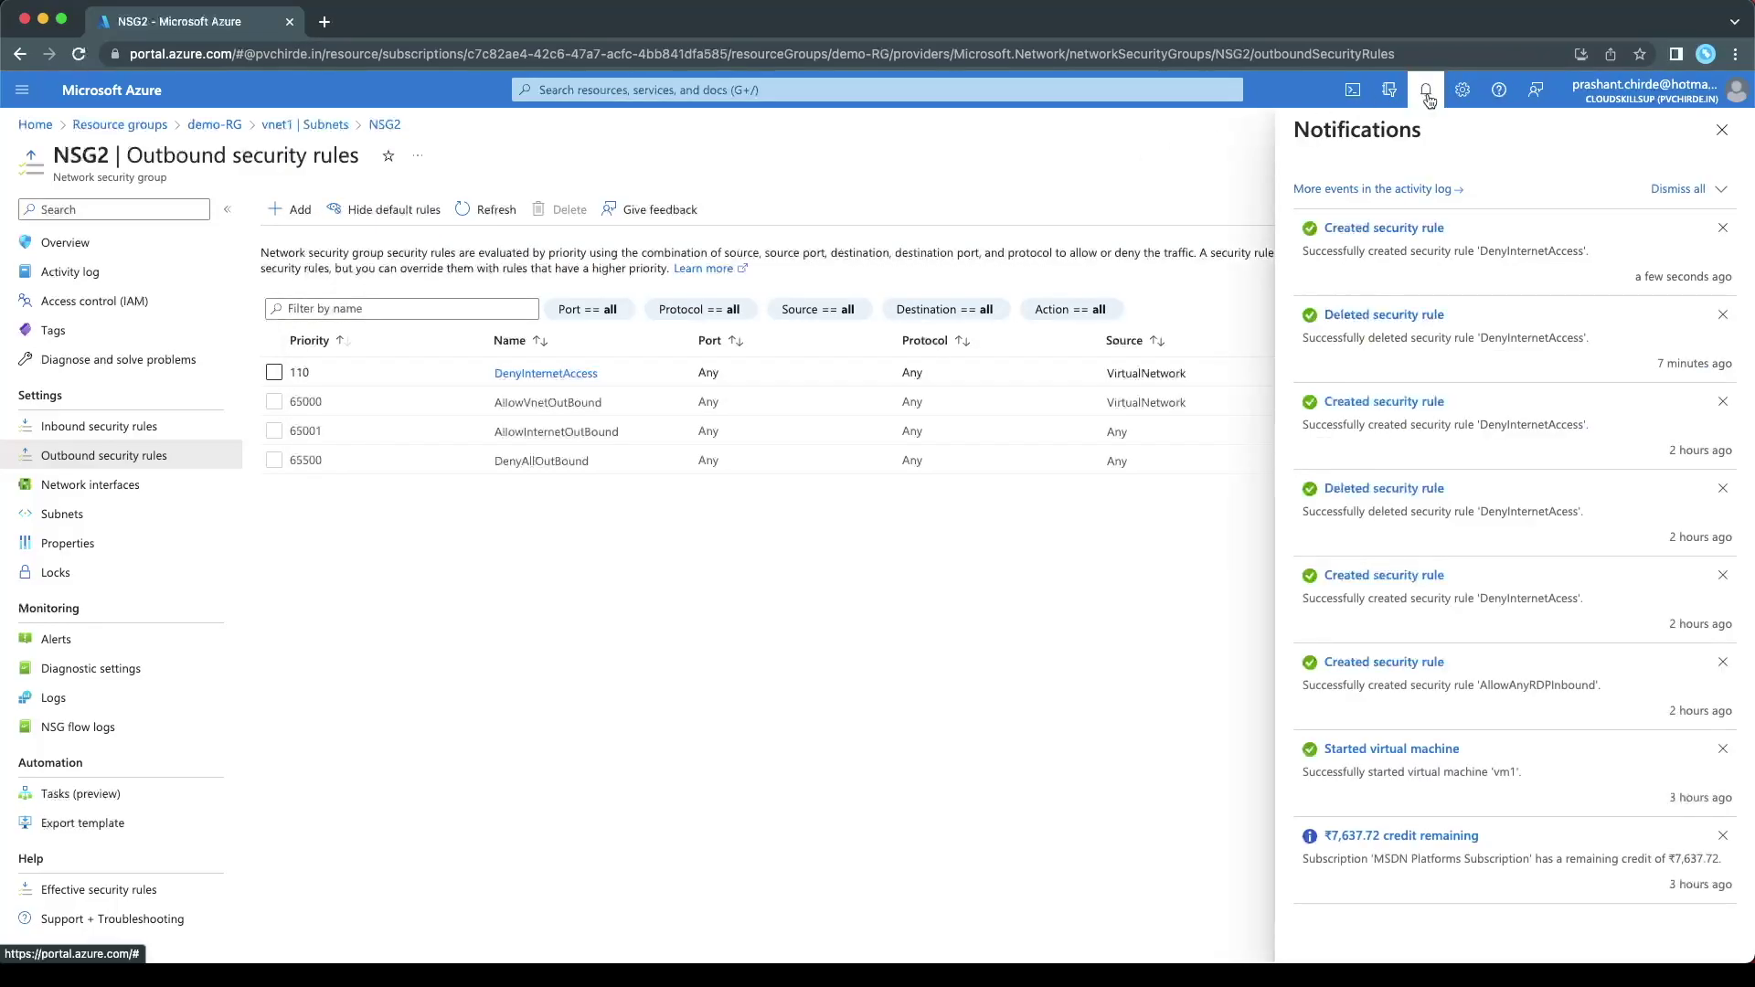
left_click(1722, 129)
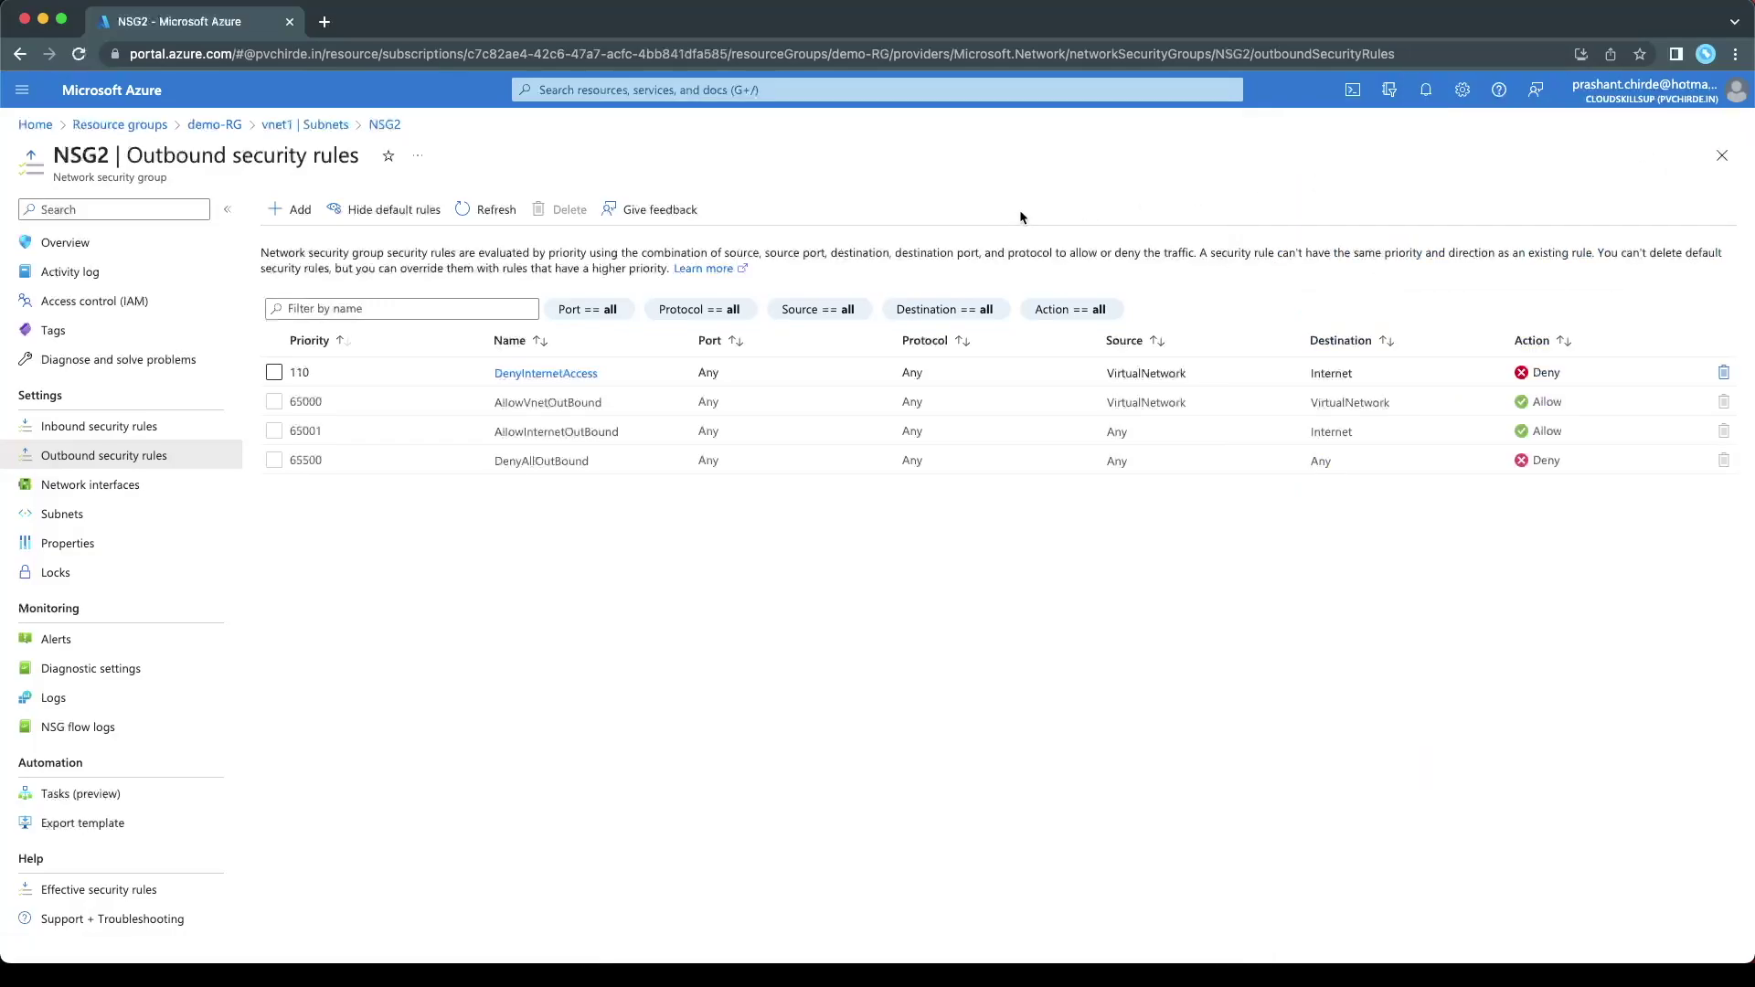
Switch to the vm1 remote desktop and rerun ping 8.8.8.8 in Command Prompt to test outbound connectivity.
key("super+Tab")
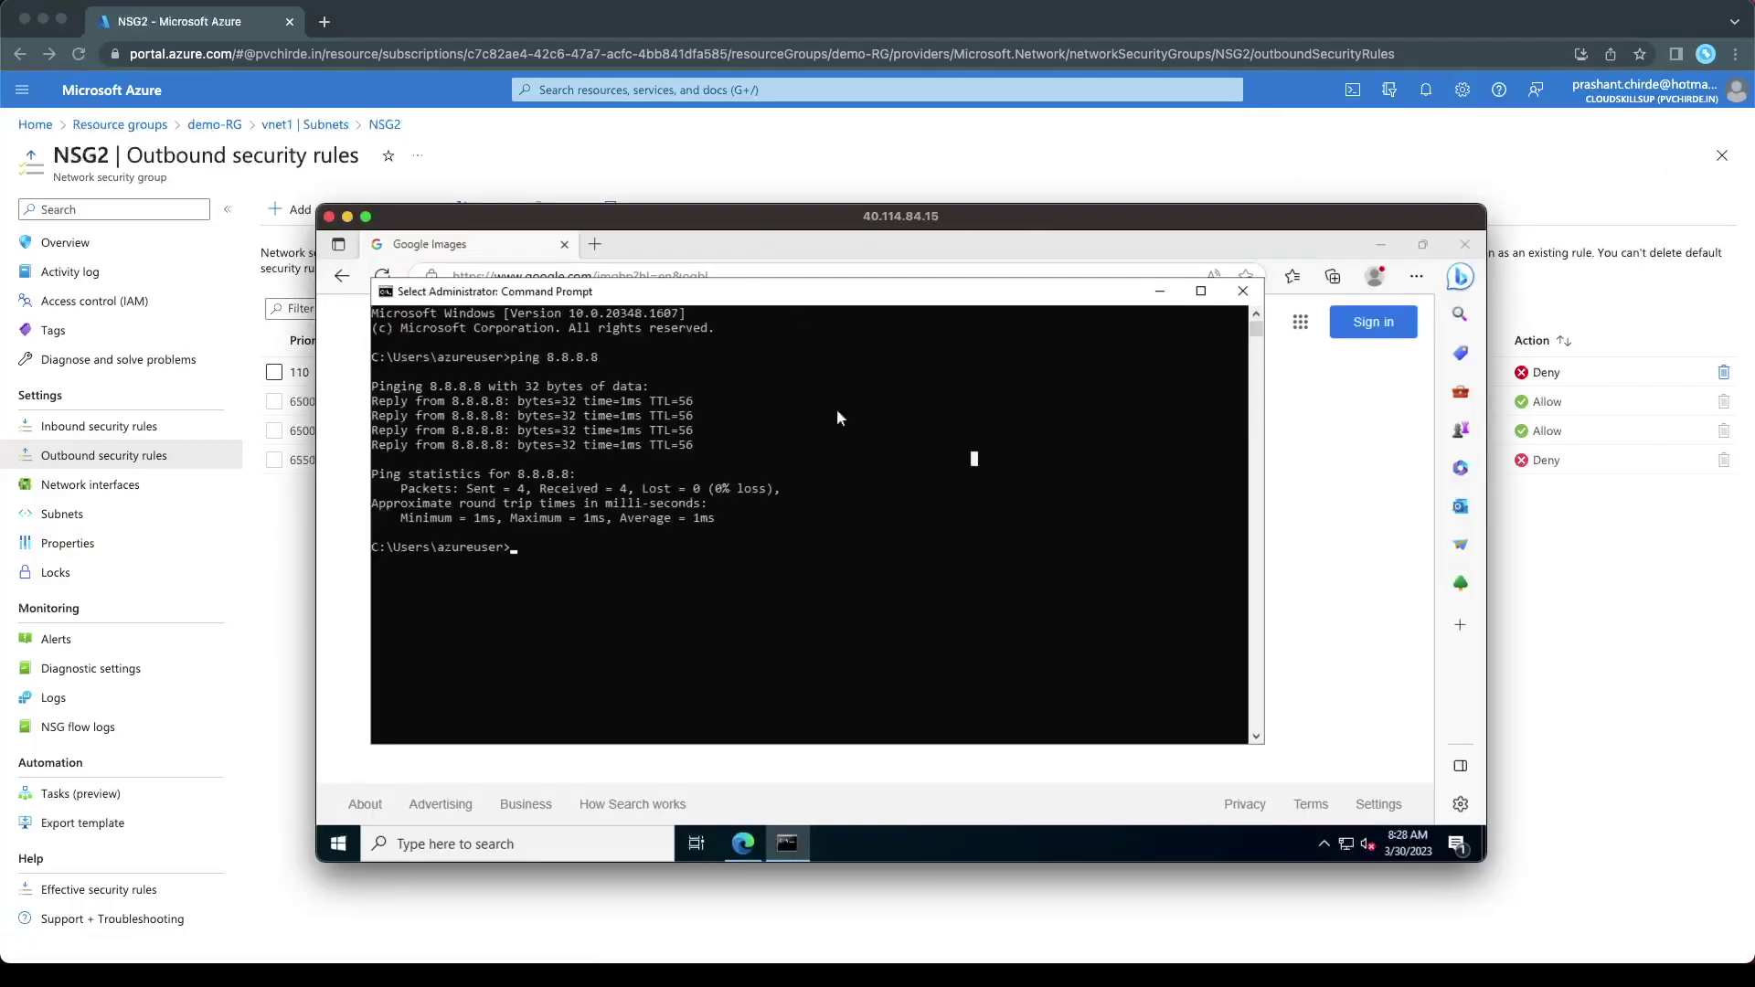
key("Up")
key("Return")
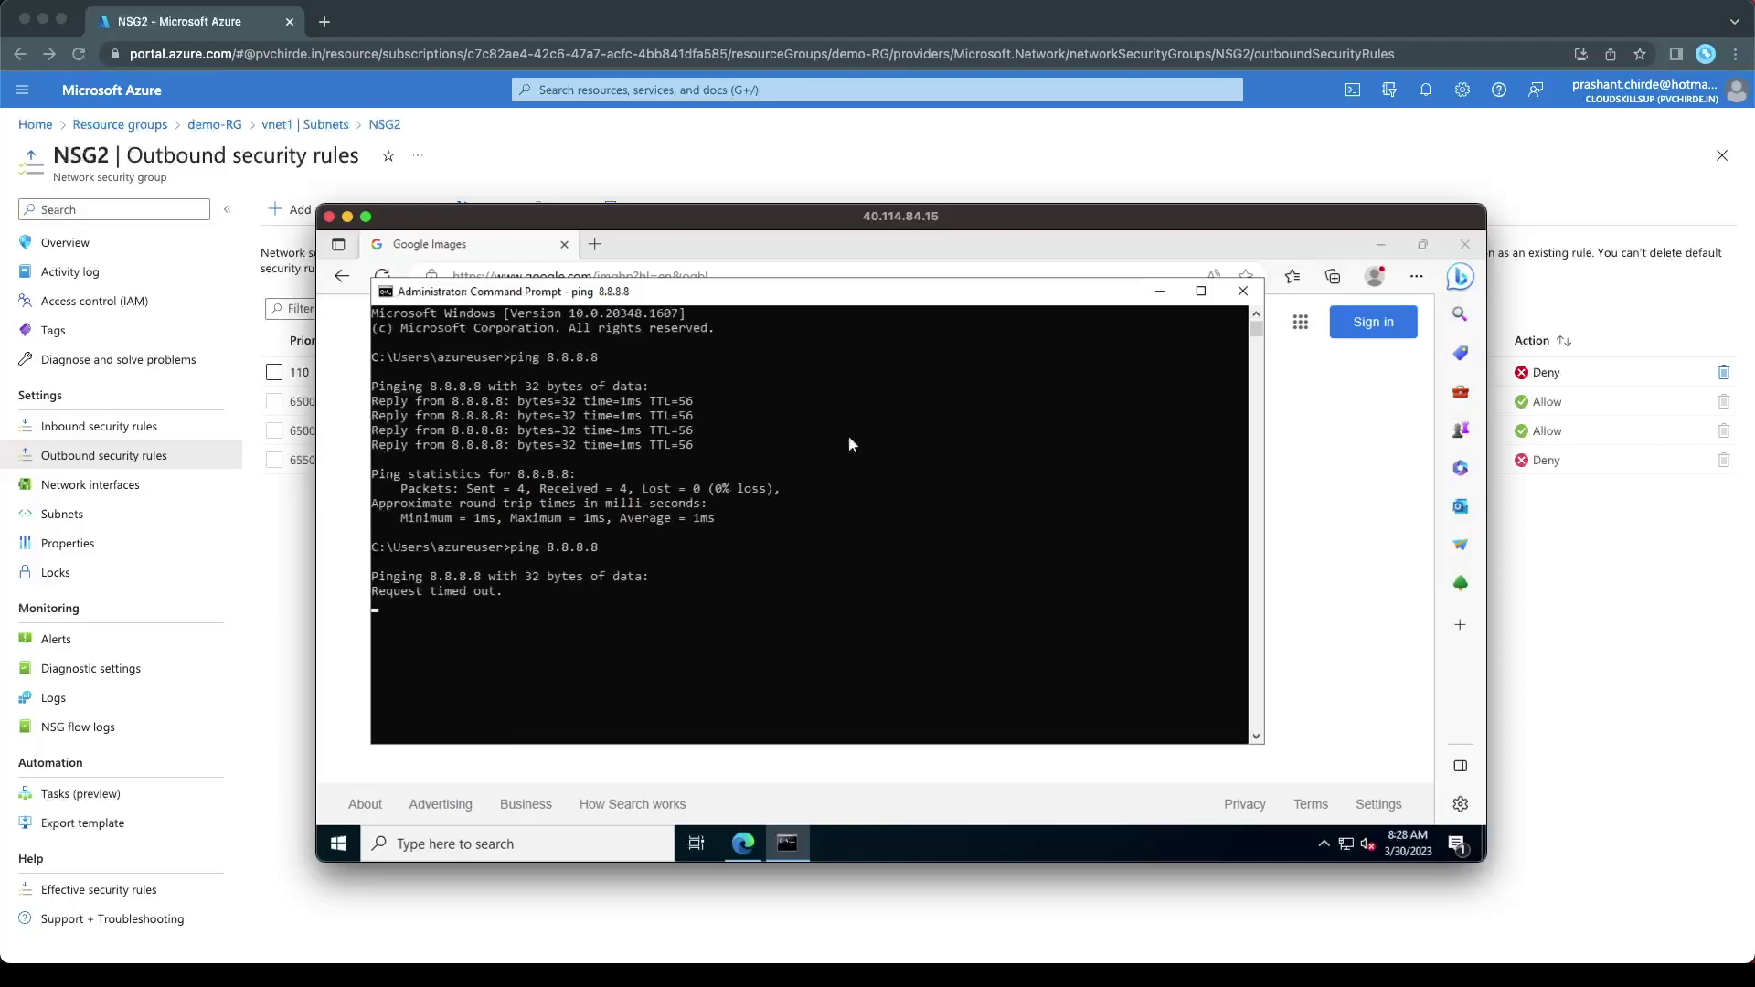
Test web access in vm1's Edge browser with the Google apps list and yahoo.com in a new tab, then return to the Azure portal.
left_click(1386, 519)
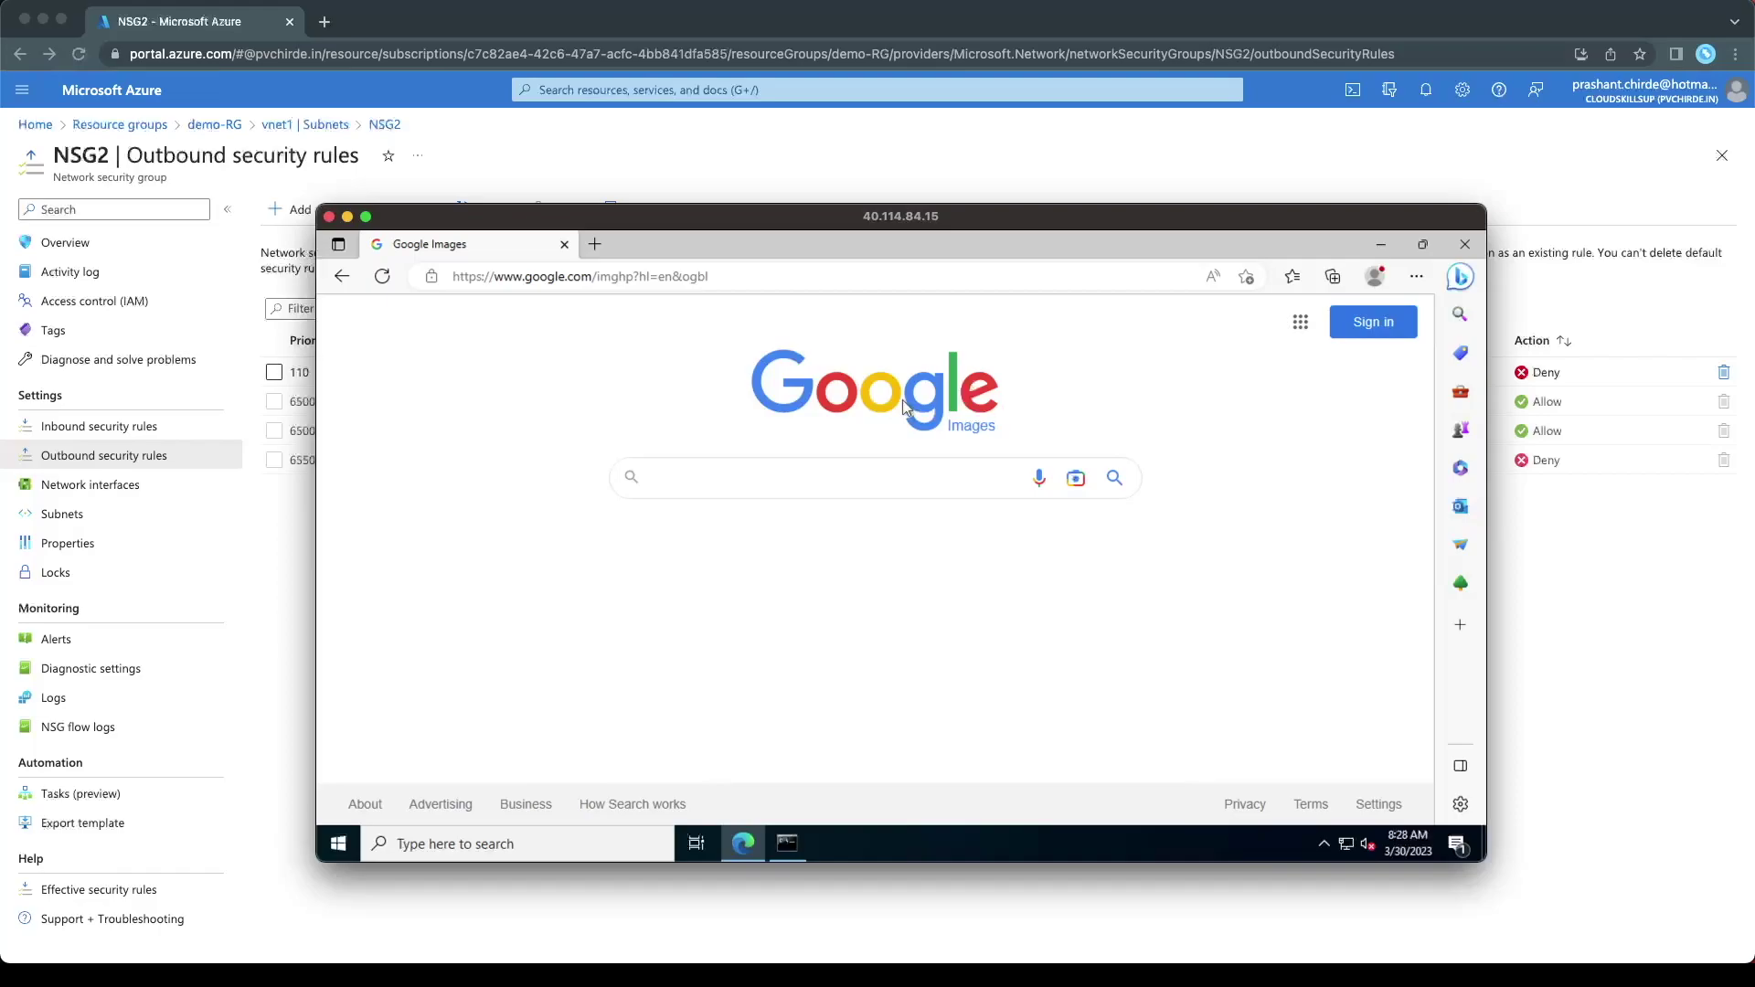
left_click(1299, 322)
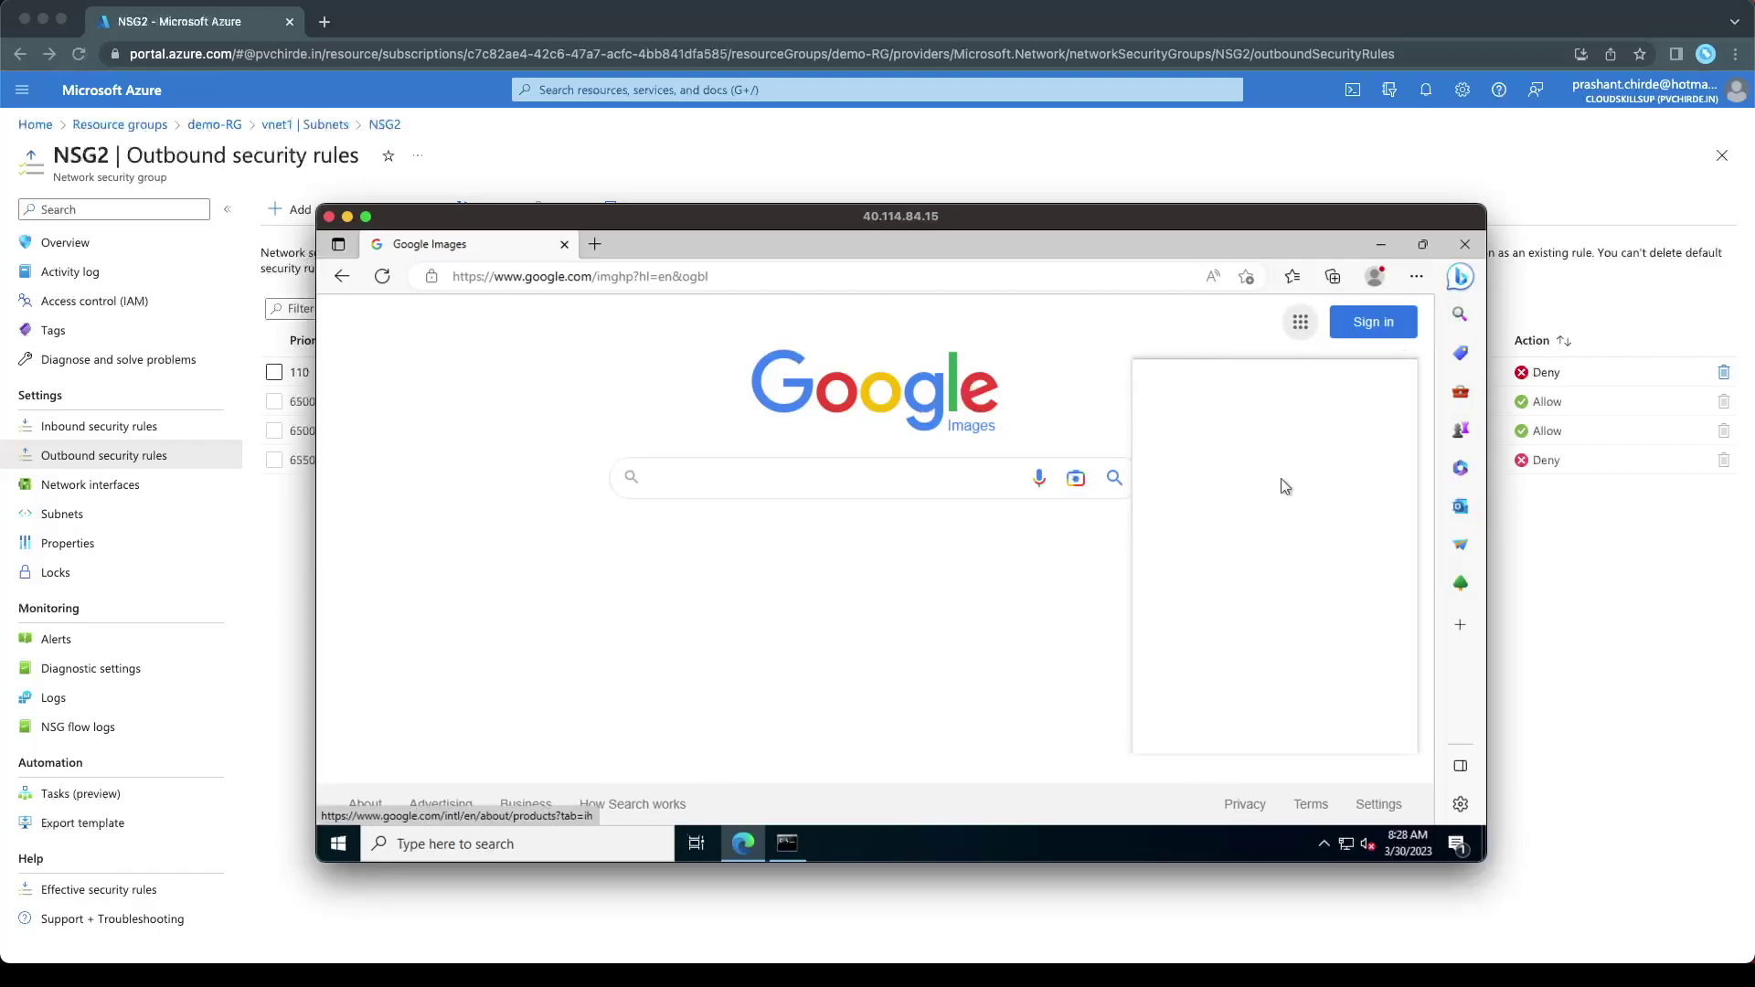
left_click(595, 244)
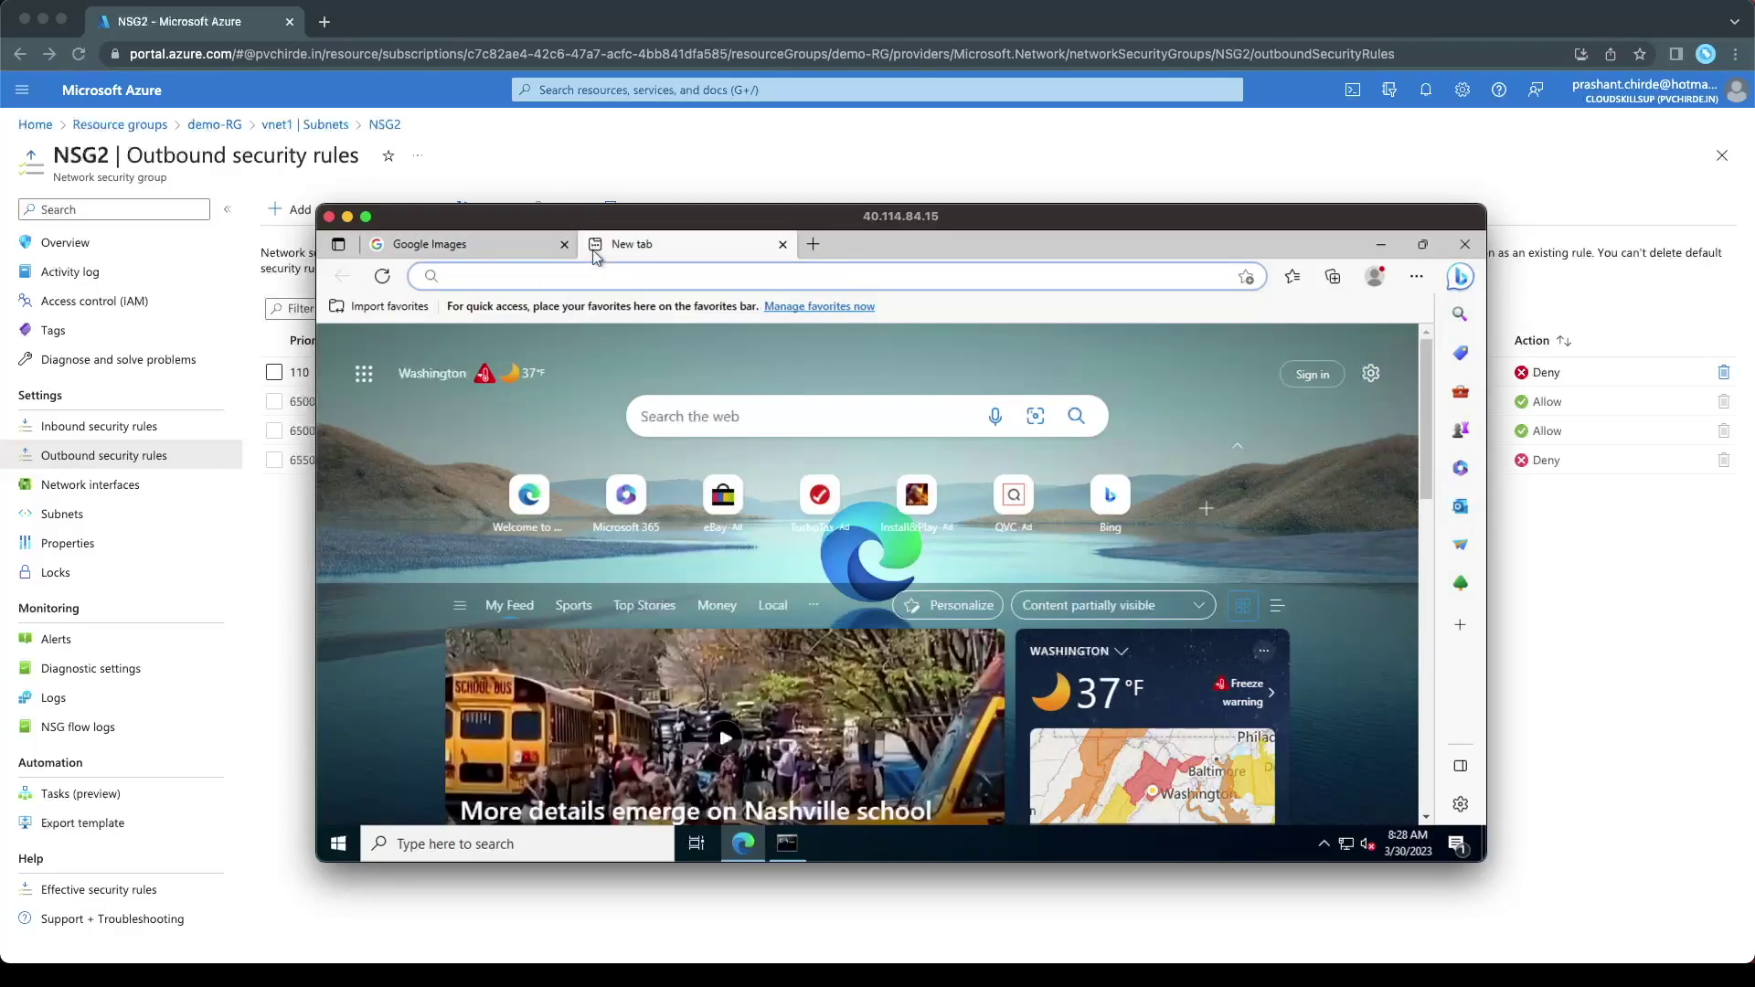
type("yahoo.com")
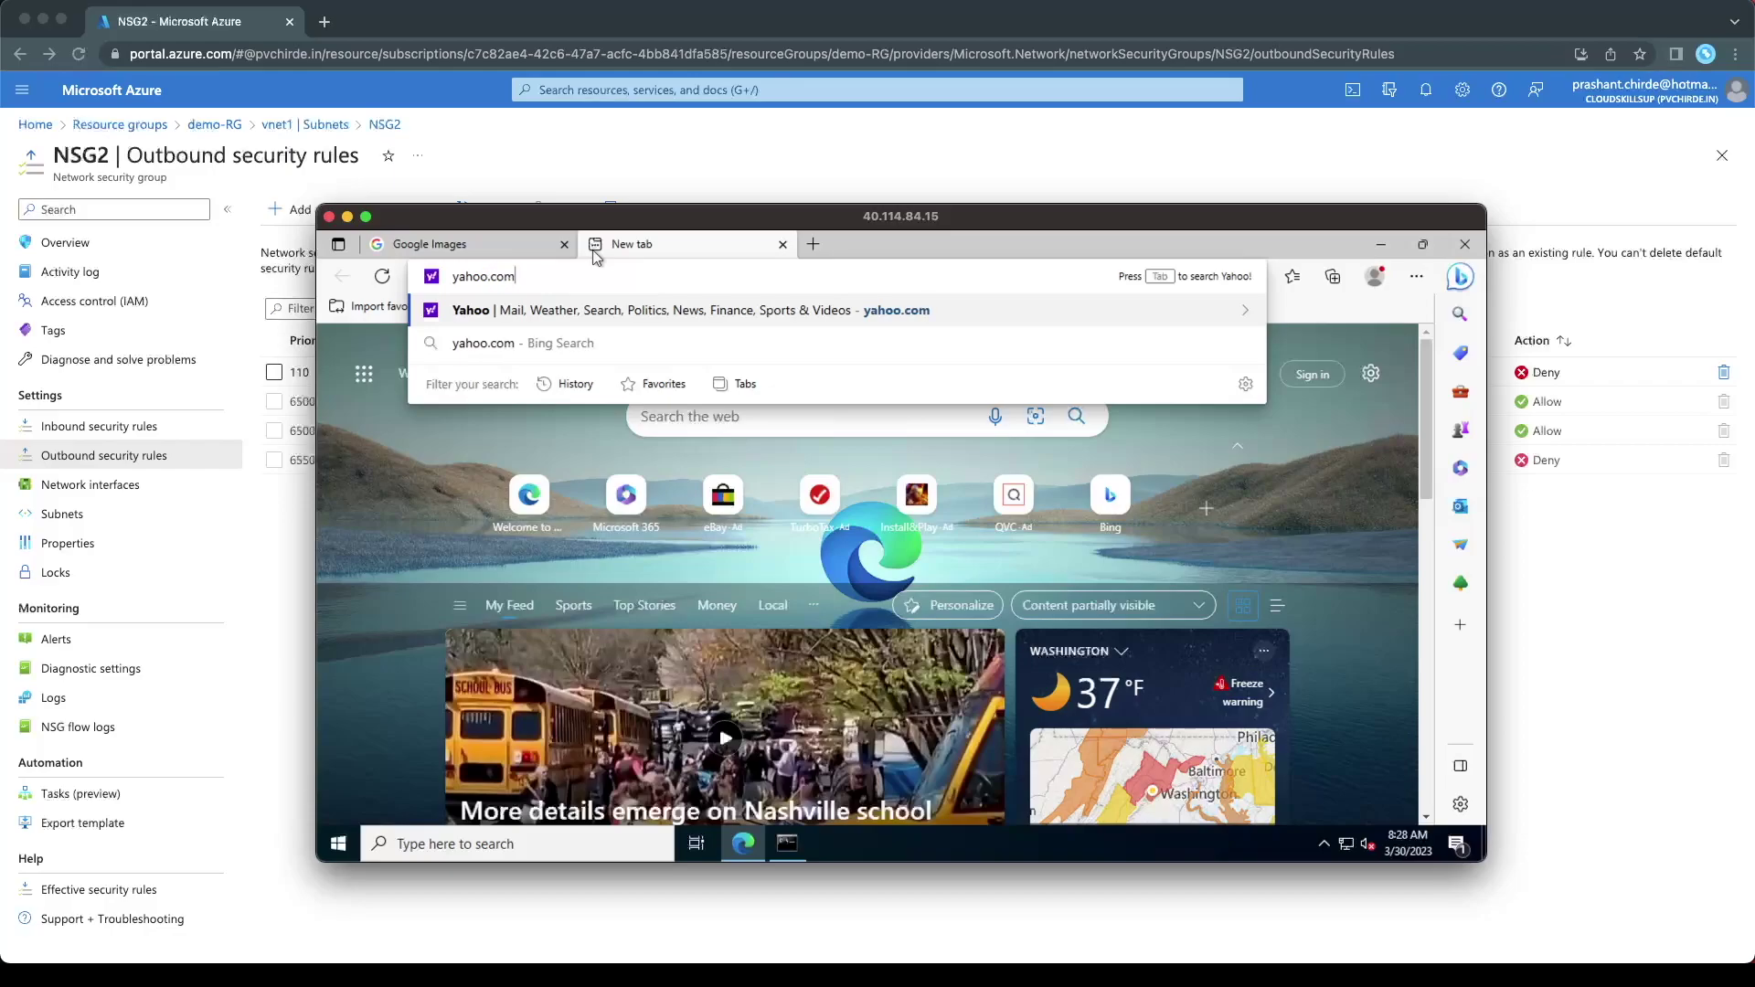
key("Return")
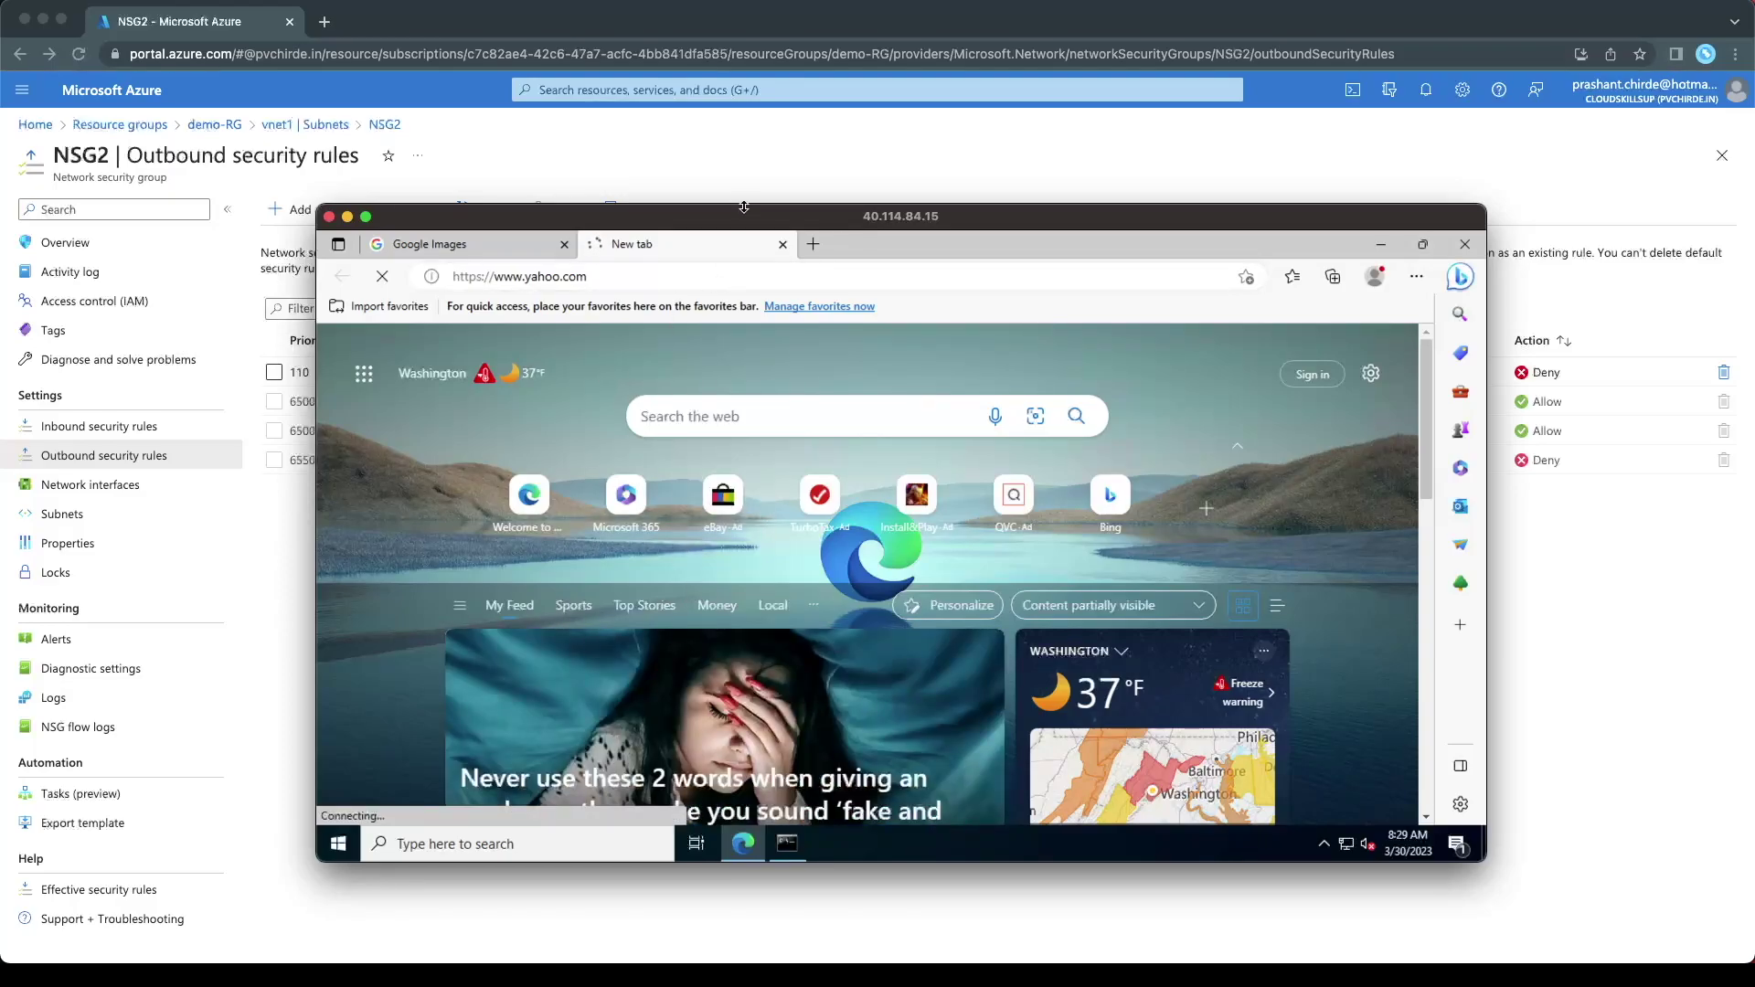
left_click(738, 146)
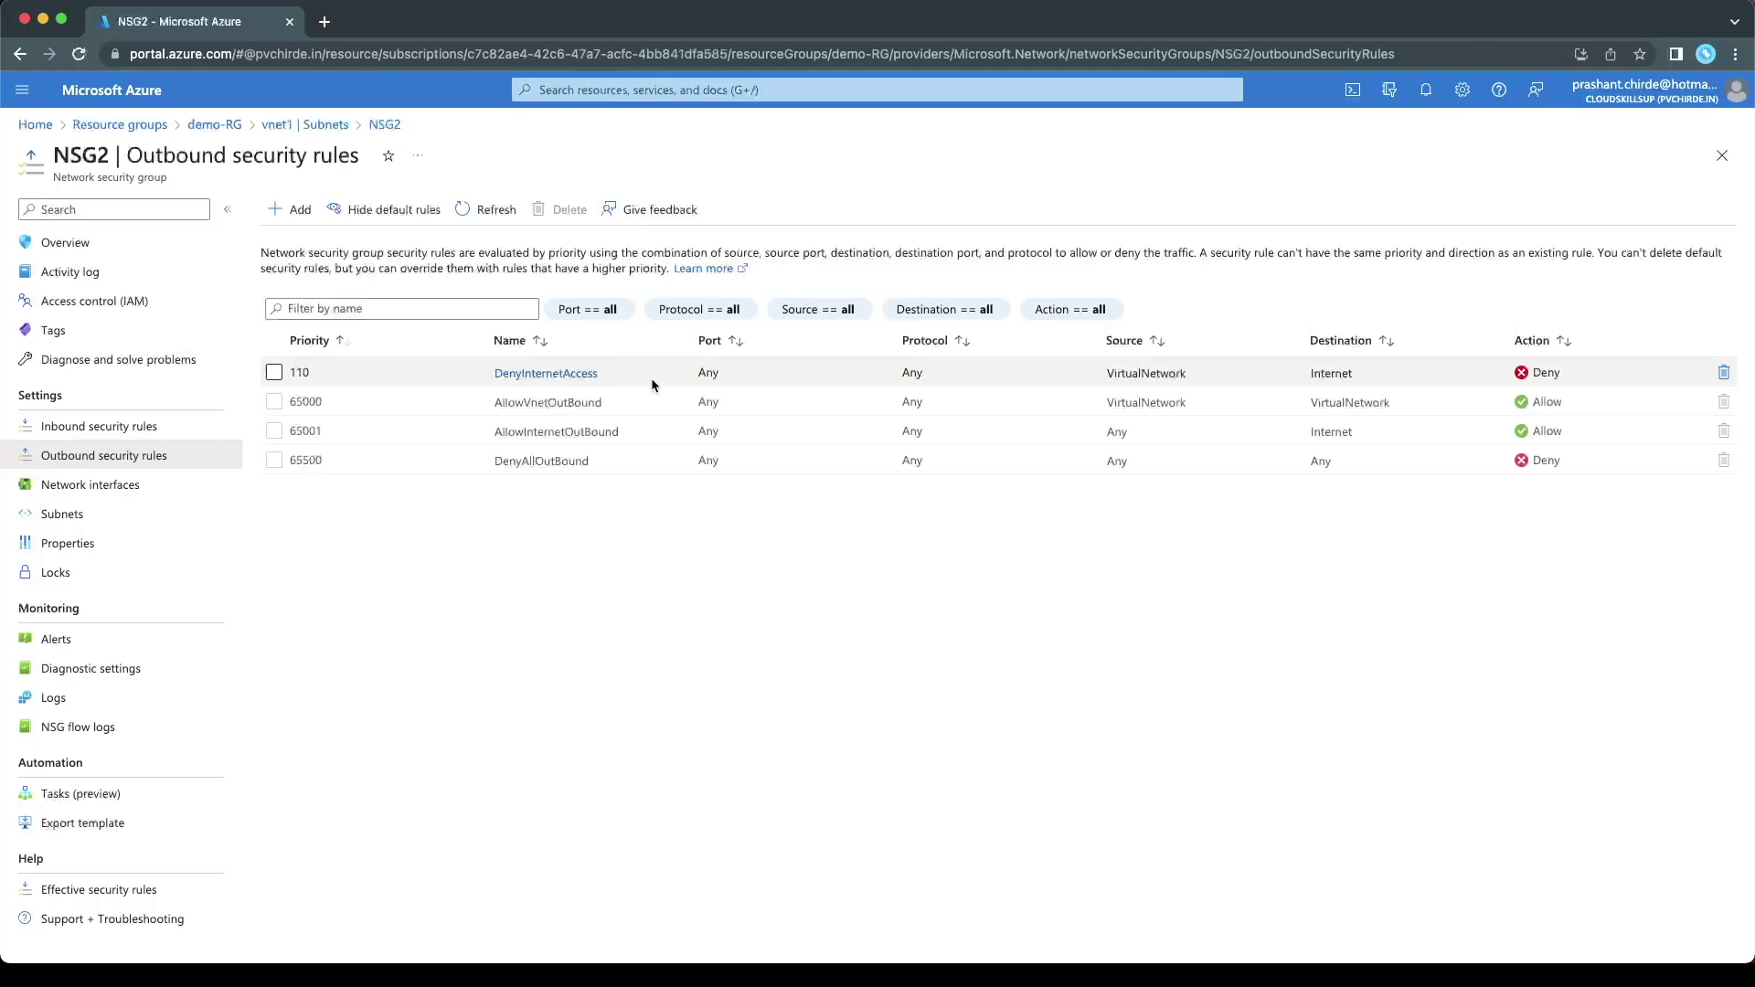